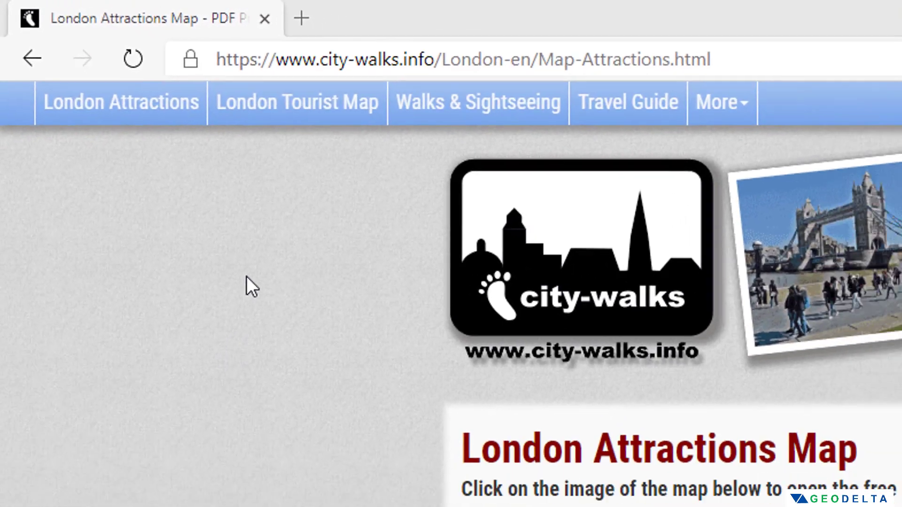
Open the printable London Attractions Map PDF from the city-walks page and save a copy of it.
scroll(287, 322, "down", 2)
scroll(329, 392, "up", 1)
scroll(105, 124, "up", 1)
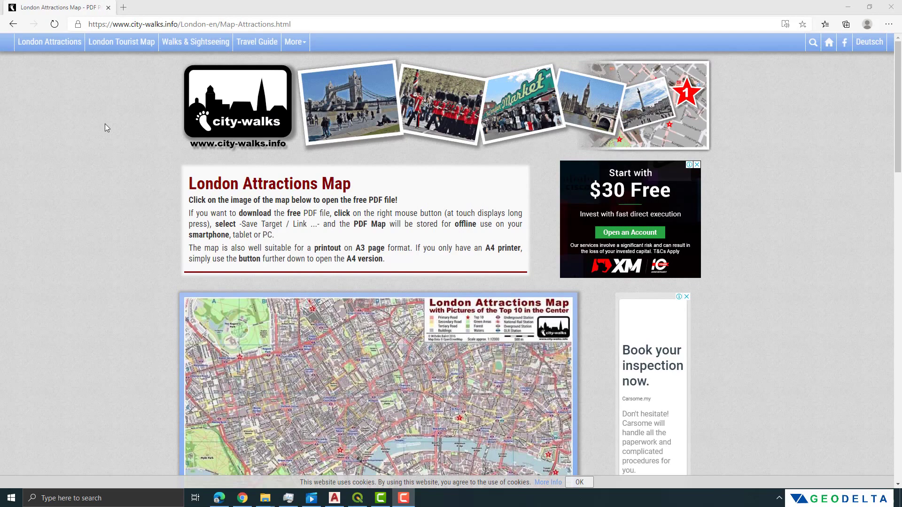
scroll(105, 125, "down", 3)
scroll(106, 124, "up", 1)
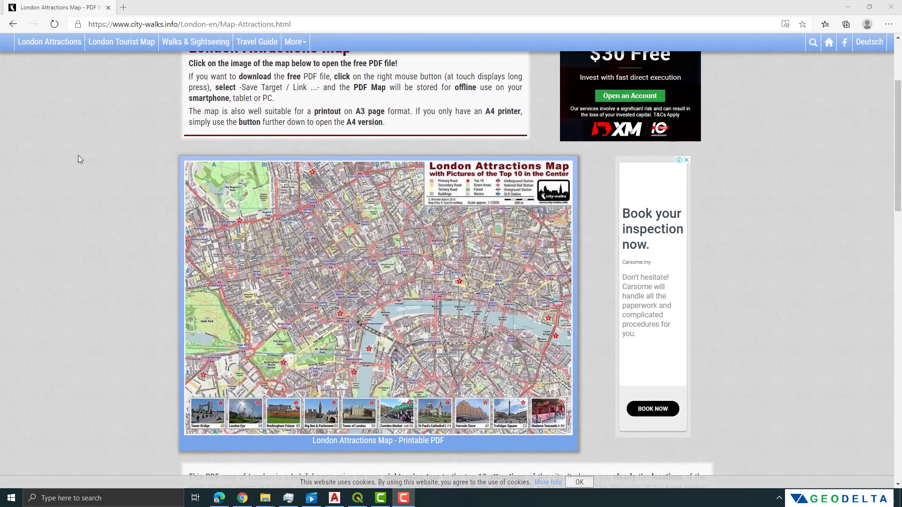
scroll(78, 156, "down", 1)
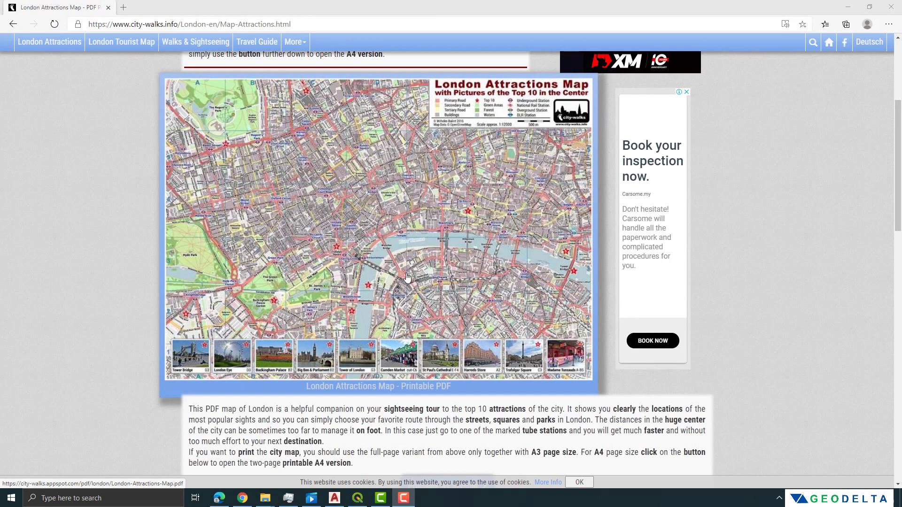
left_click(407, 280)
scroll(420, 273, "down", 2)
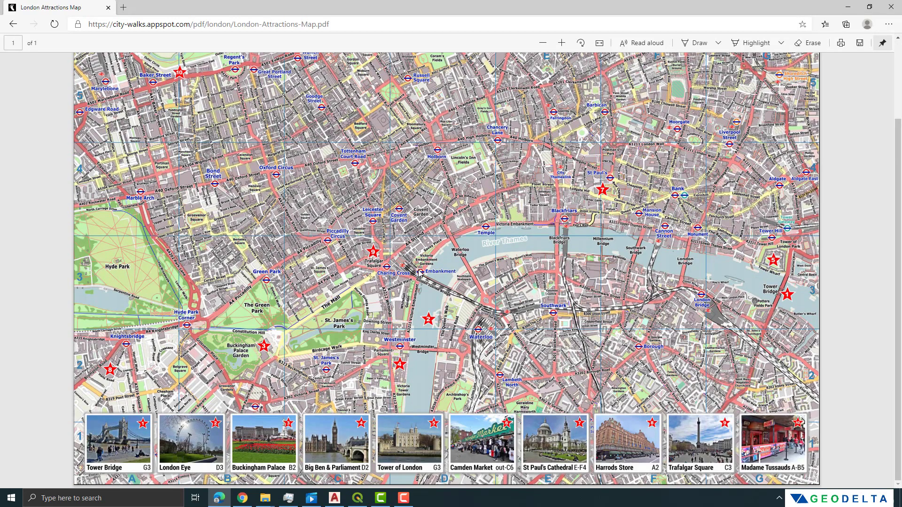
left_click(860, 43)
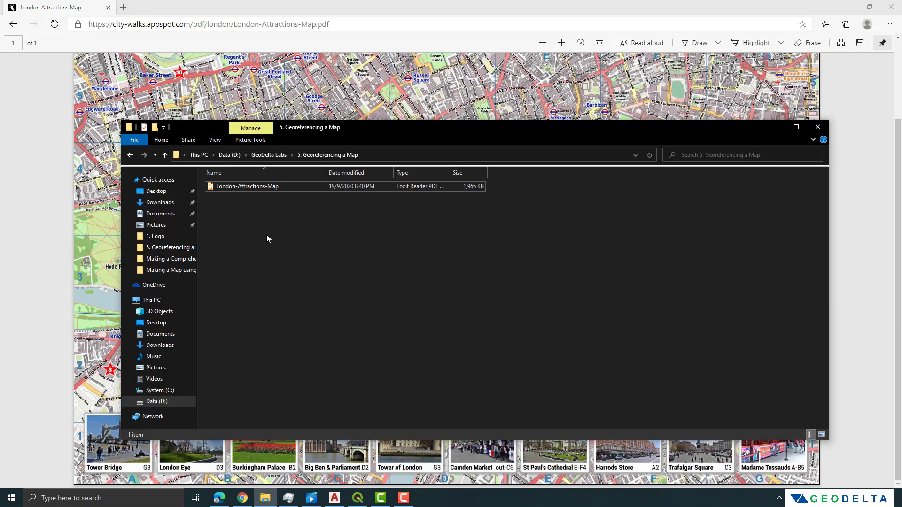
Open the downloaded London-Attractions-Map PDF from the 5. Georeferencing a Map folder to check it, and close it again.
left_click(269, 185)
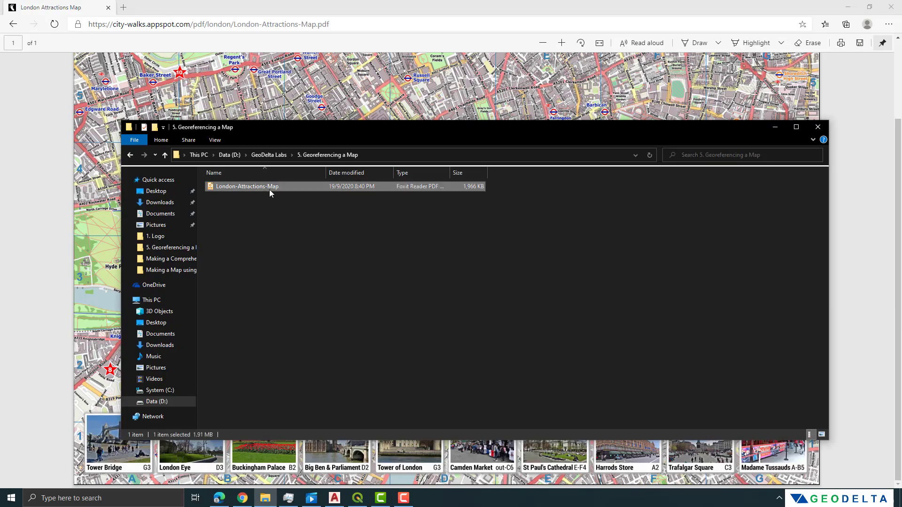
double_click(269, 186)
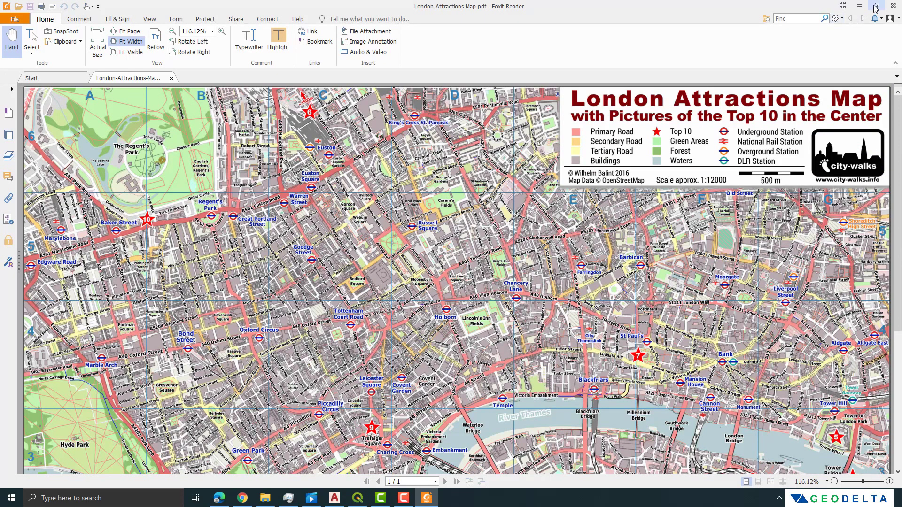
left_click(894, 7)
left_click(295, 239)
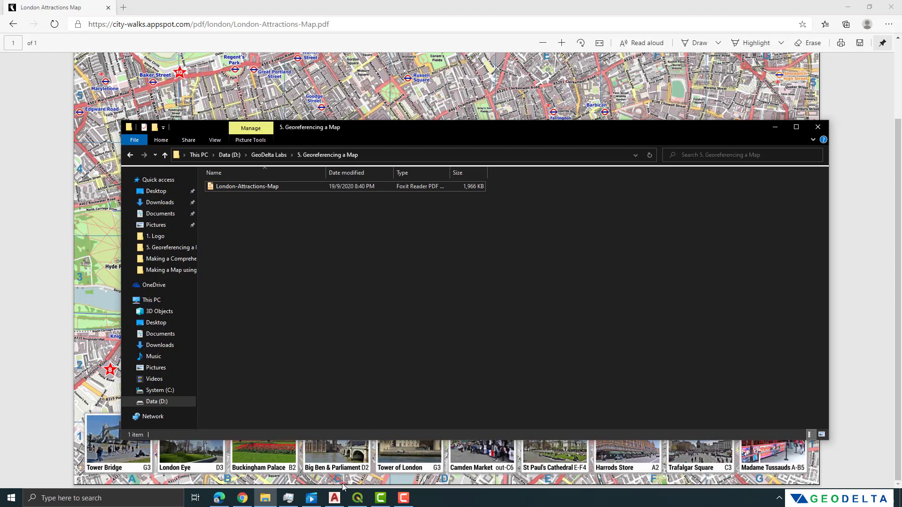
Switch to QGIS and add the OSM Standard basemap from QuickMapServices to the project.
left_click(358, 499)
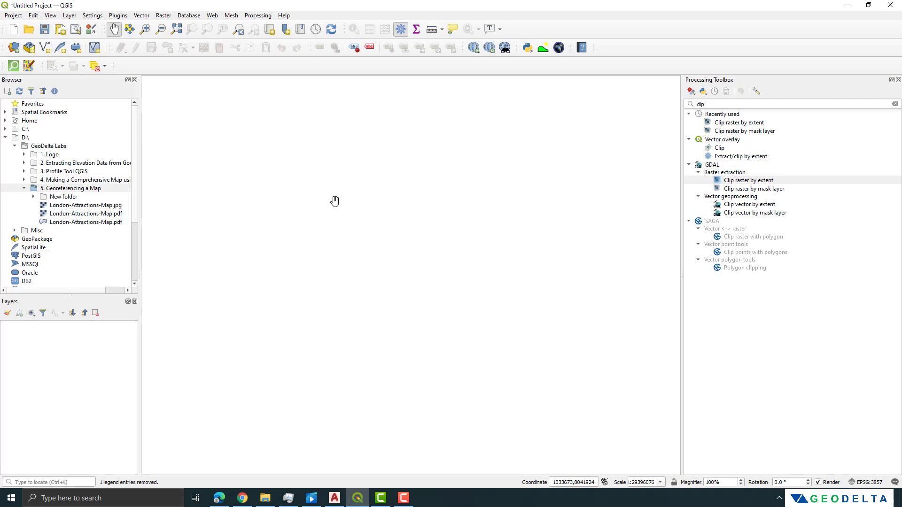
left_click(212, 16)
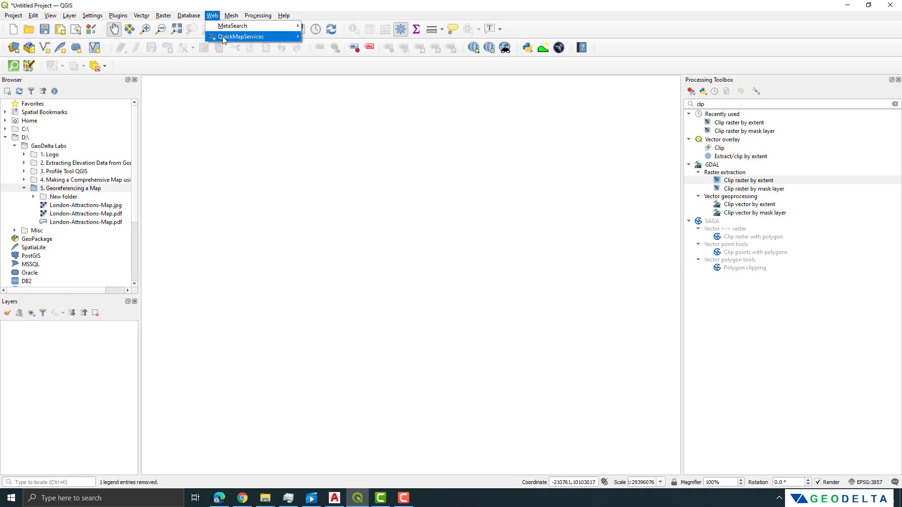
mouse_move(227, 37)
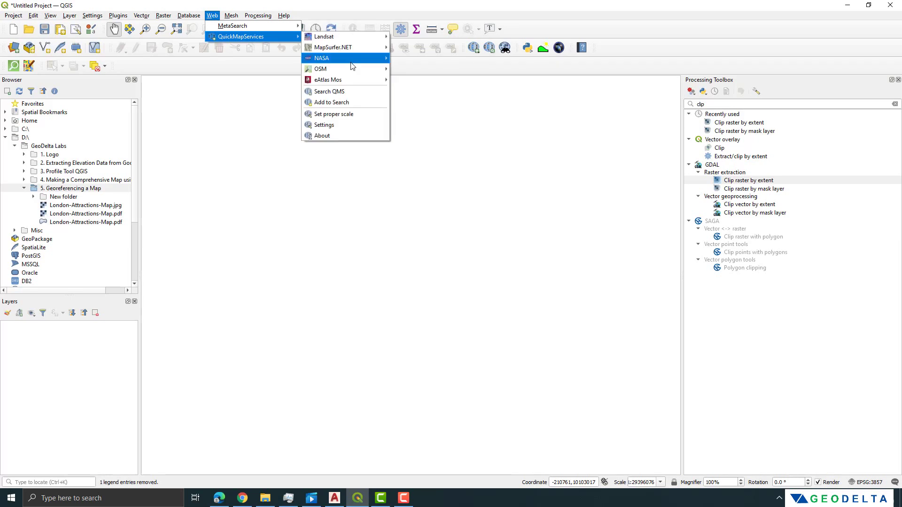
mouse_move(352, 69)
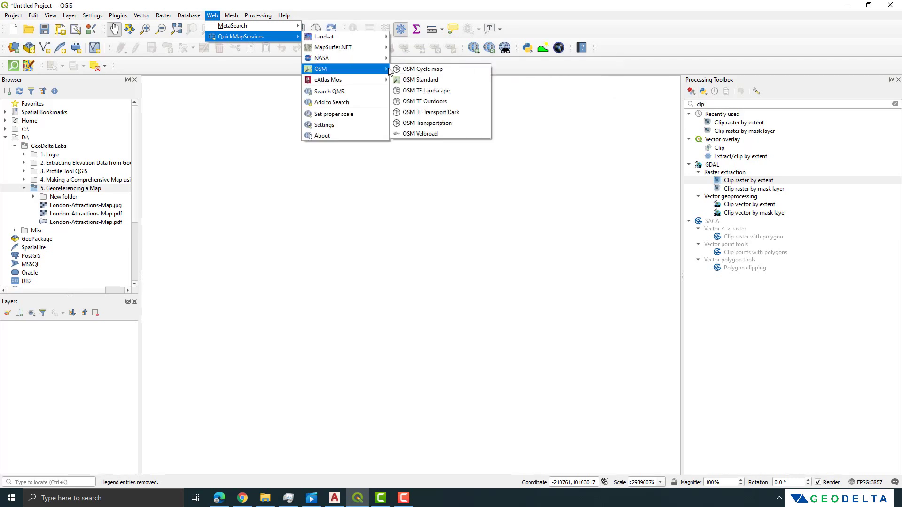
left_click(420, 81)
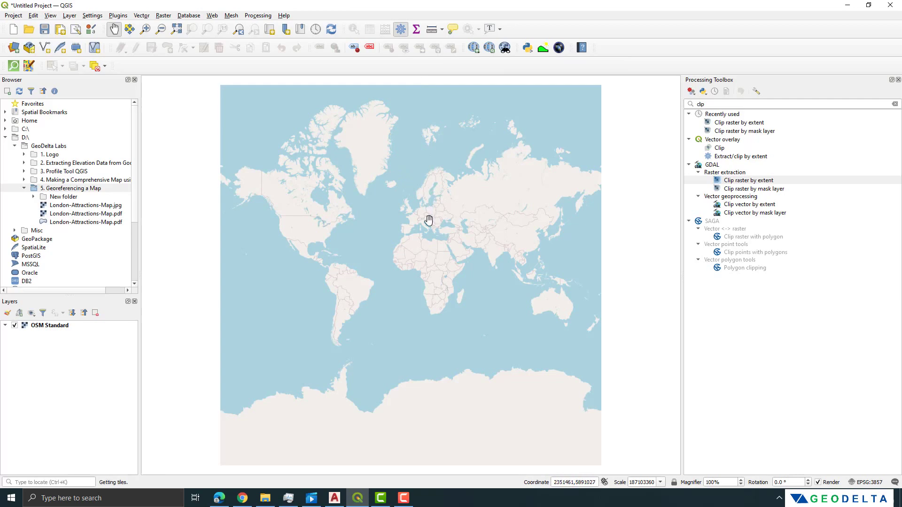
scroll(431, 218, "up", 3)
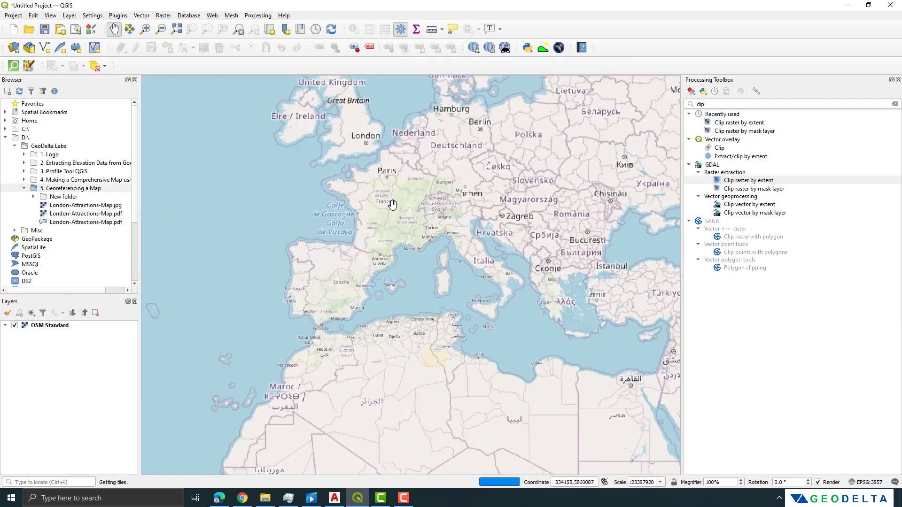
left_click(115, 17)
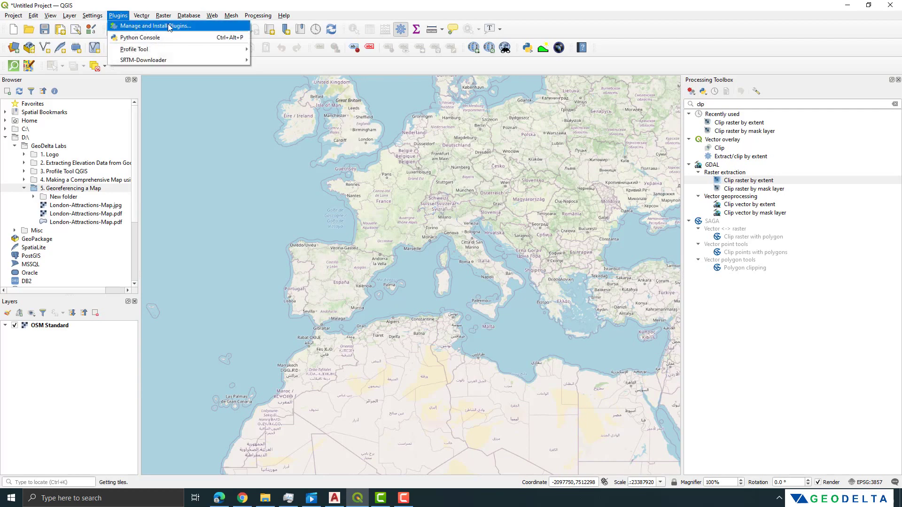
left_click(212, 15)
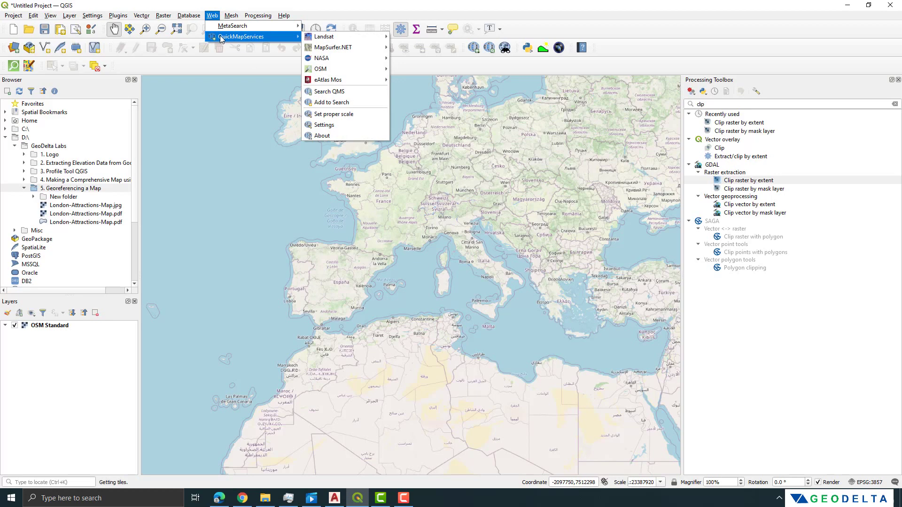
left_click(333, 143)
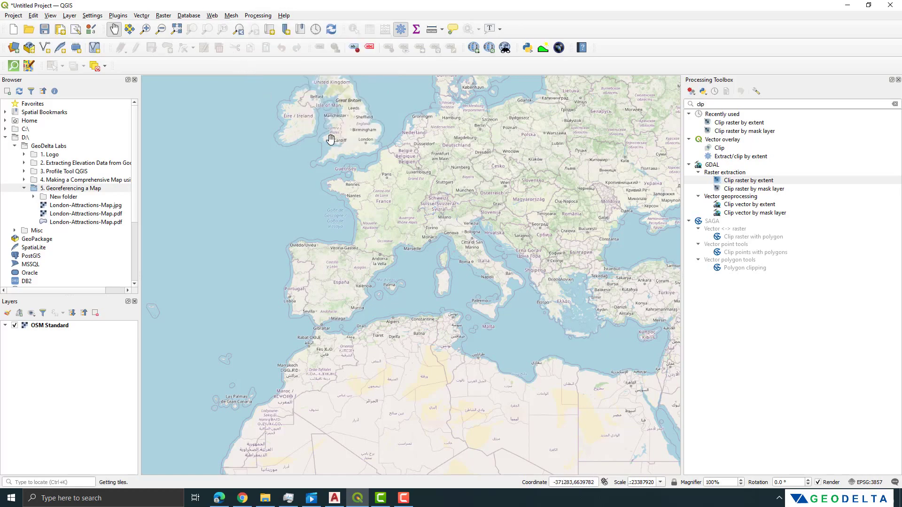
Centre the OSM Standard basemap on England and Wales.
scroll(399, 249, "up", 2)
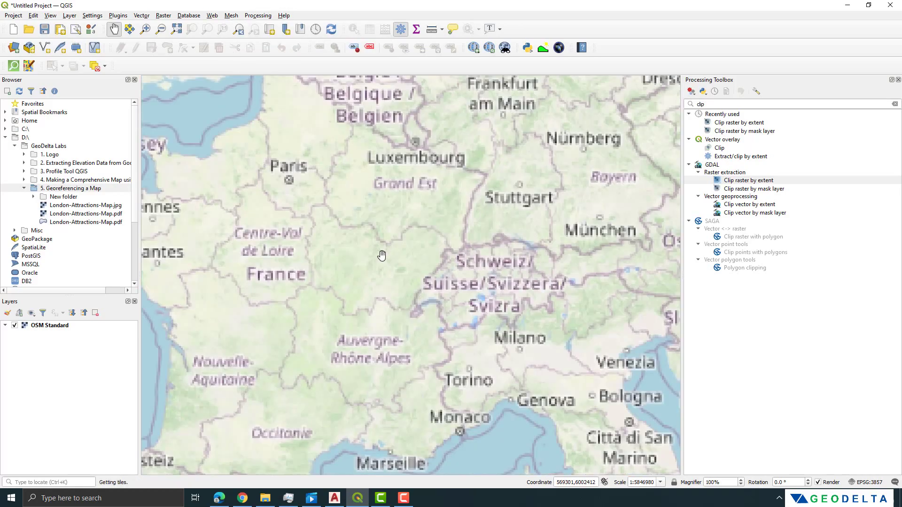
scroll(381, 255, "down", 3)
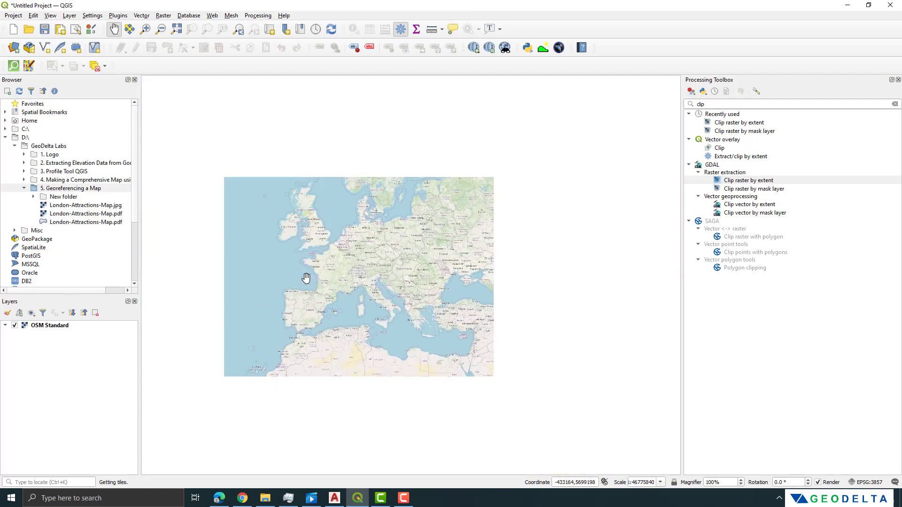
scroll(306, 278, "up", 1)
left_click_drag(316, 264, 393, 236)
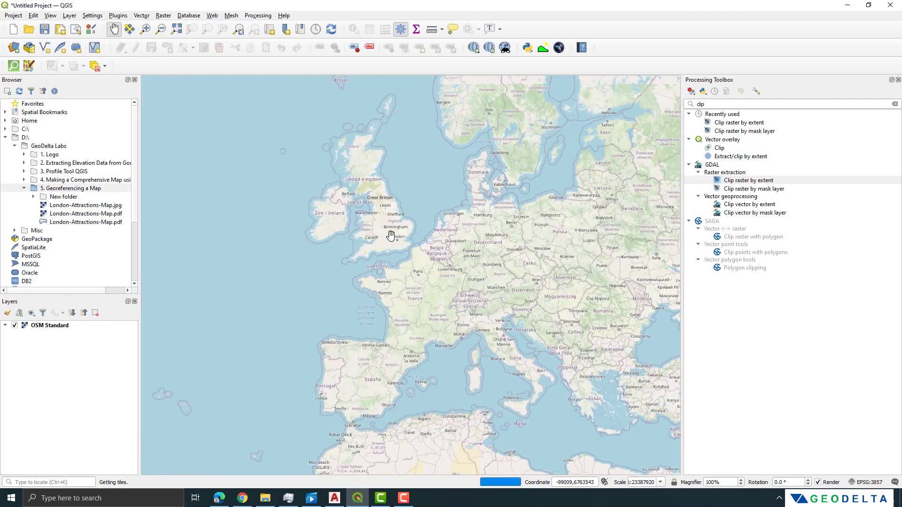
scroll(391, 235, "up", 2)
left_click_drag(378, 212, 378, 260)
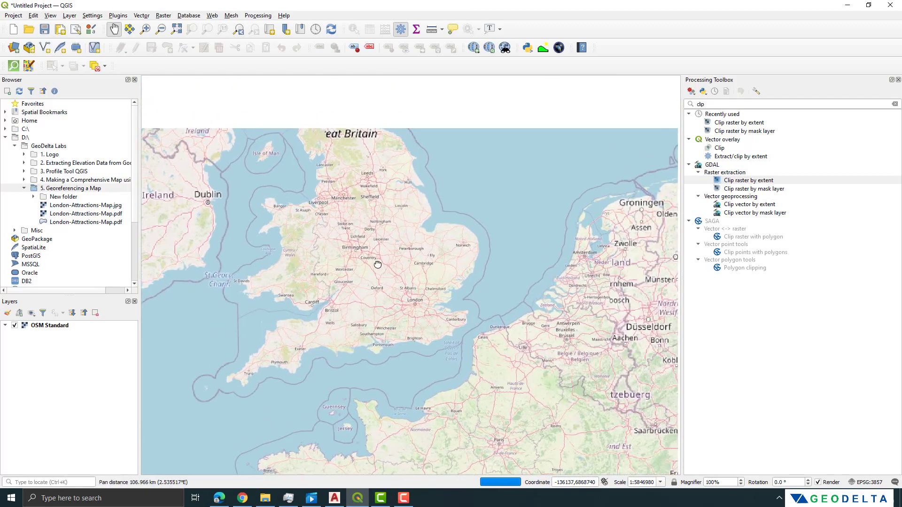
Open the Georeferencer and load the London-Attractions-Map PDF as its raster.
left_click(162, 15)
left_click(162, 15)
left_click(162, 16)
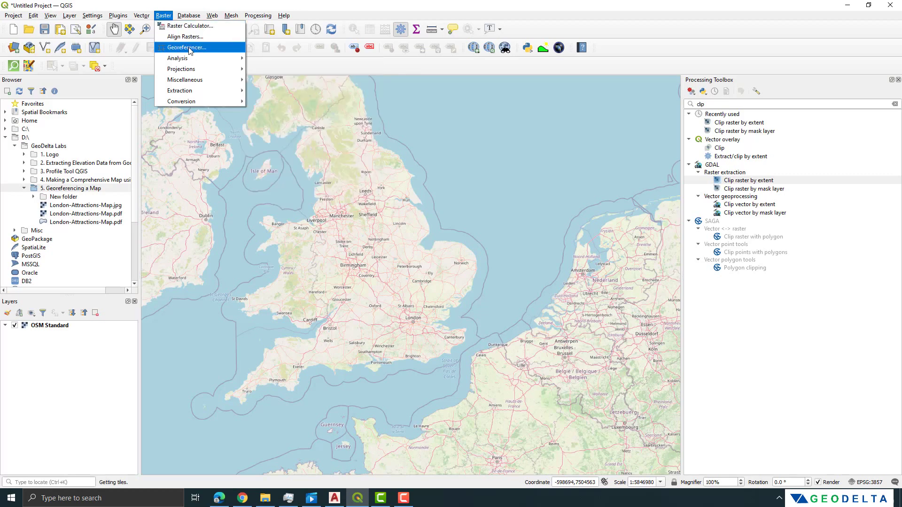
left_click(194, 48)
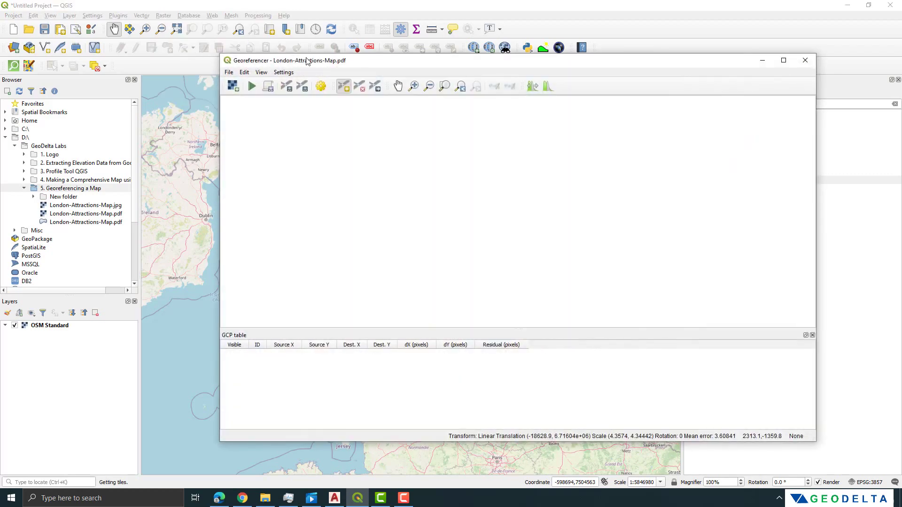
left_click_drag(306, 62, 238, 61)
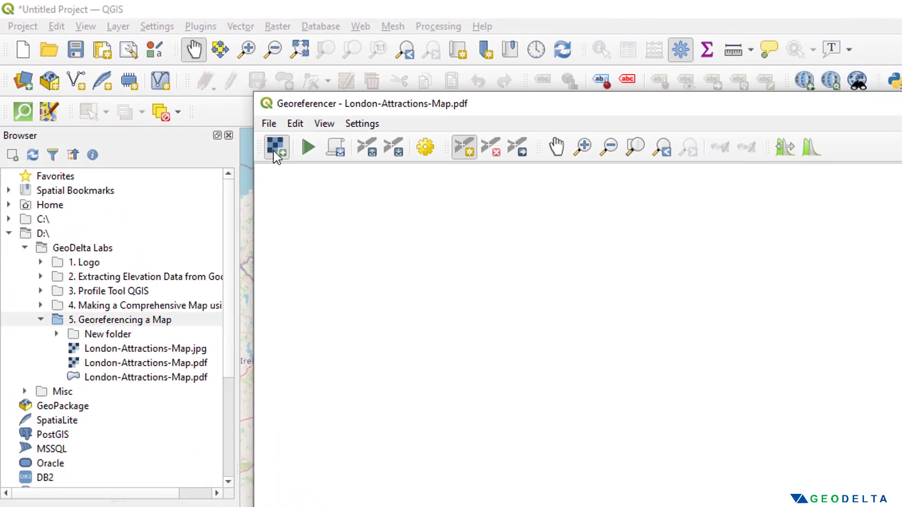
left_click(367, 195)
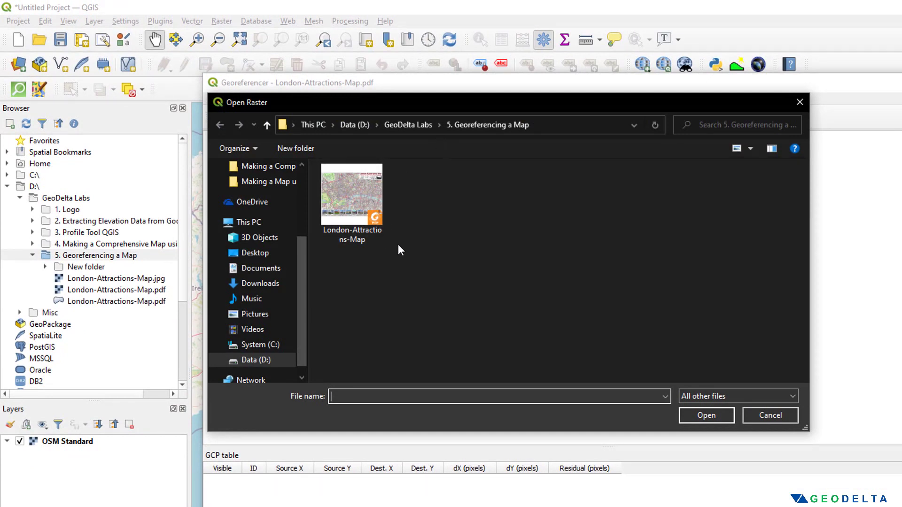
left_click(355, 199)
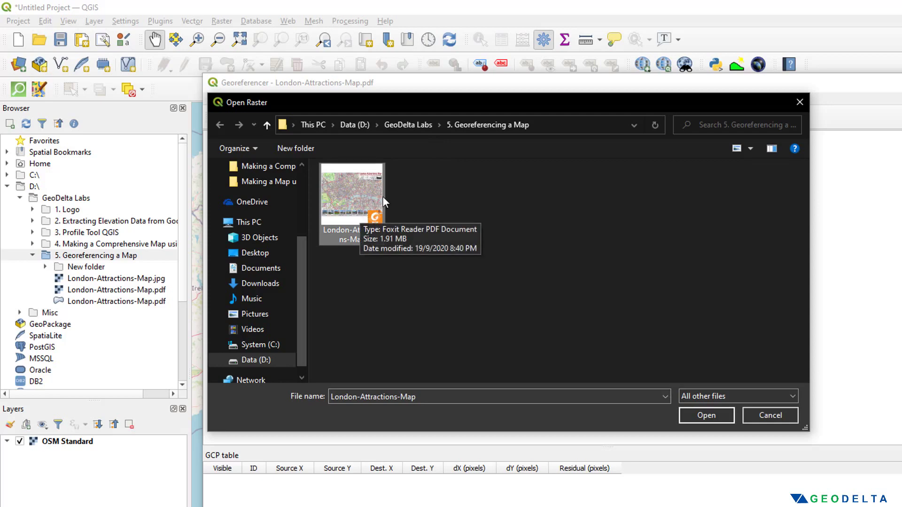
left_click(704, 416)
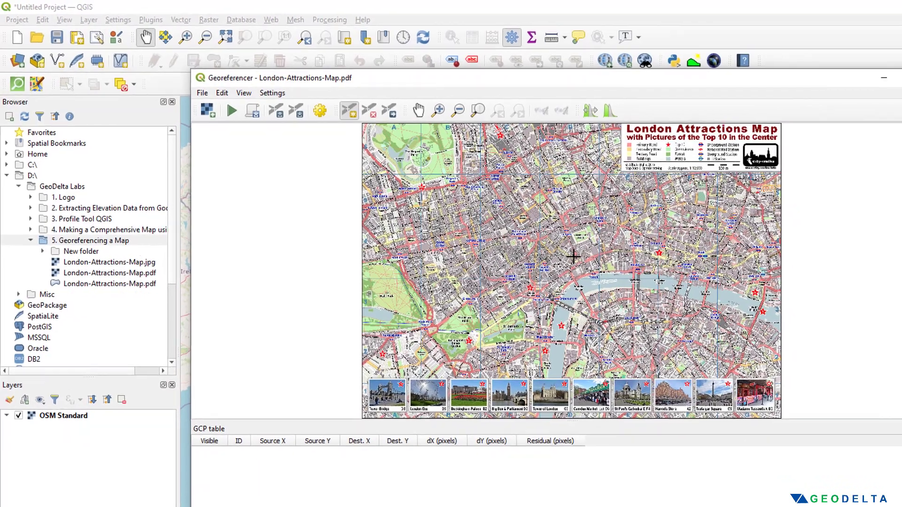
Examine the loaded London Attractions Map in the Georeferencer at different zoom levels.
scroll(612, 273, "up", 3)
scroll(611, 273, "down", 2)
scroll(449, 200, "down", 3)
scroll(451, 205, "up", 3)
scroll(423, 214, "down", 4)
scroll(336, 255, "down", 1)
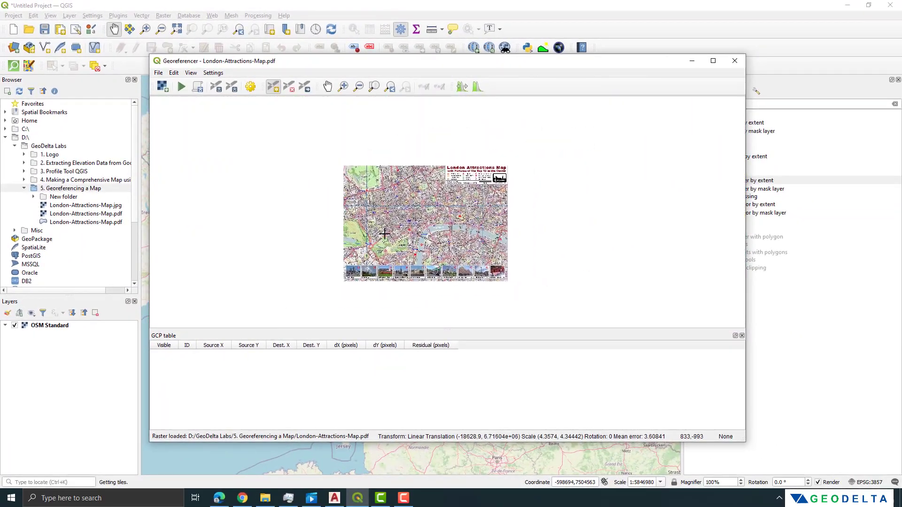
scroll(343, 216, "up", 3)
scroll(343, 216, "down", 1)
left_click_drag(343, 216, 413, 214)
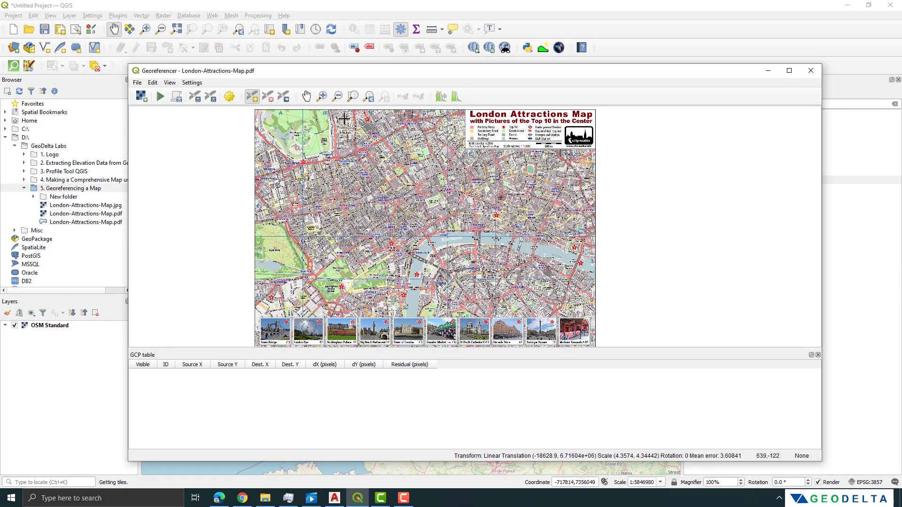
Place the Georeferencer window beside the basemap and bring central London around Waterloo into view on the OSM layer.
left_click_drag(351, 72, 487, 67)
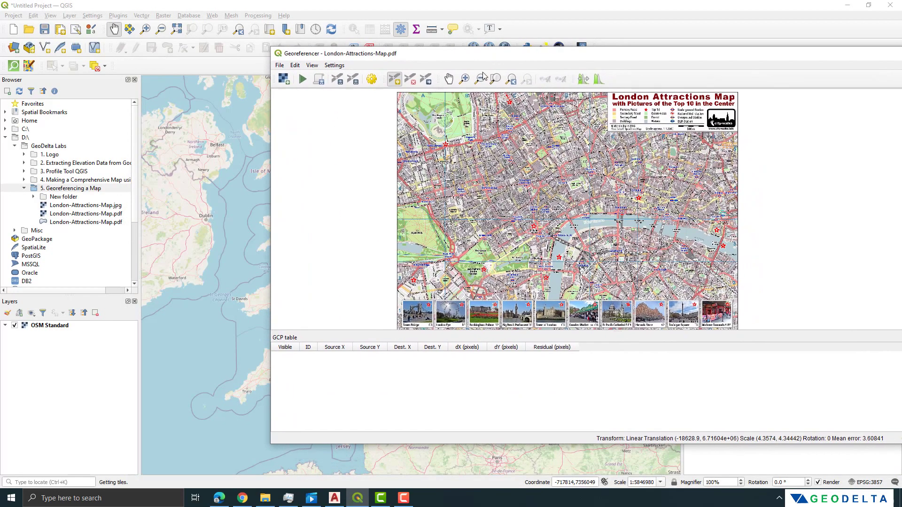
left_click_drag(425, 54, 457, 63)
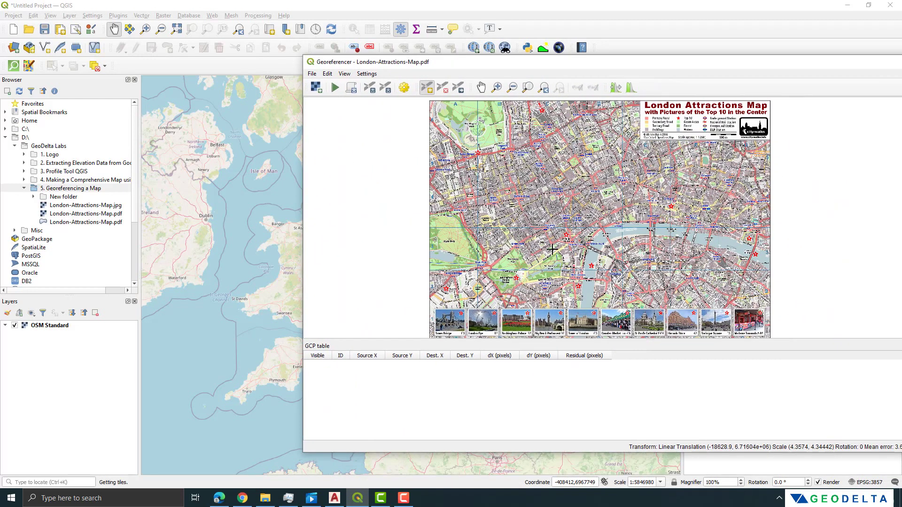
left_click_drag(291, 235, 193, 259)
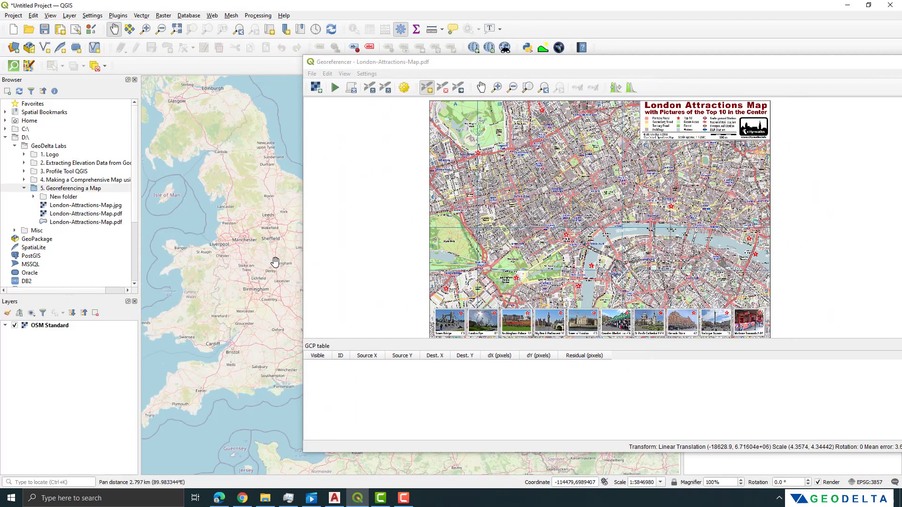
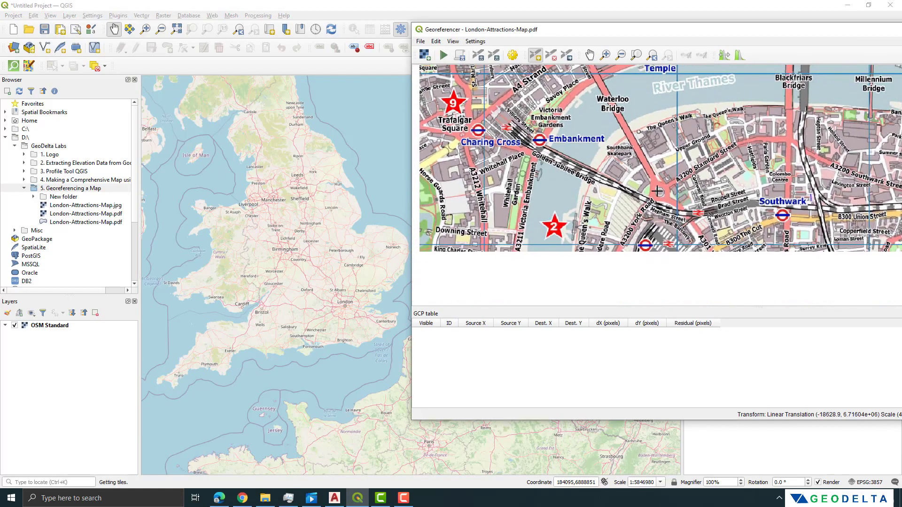
scroll(285, 248, "up", 5)
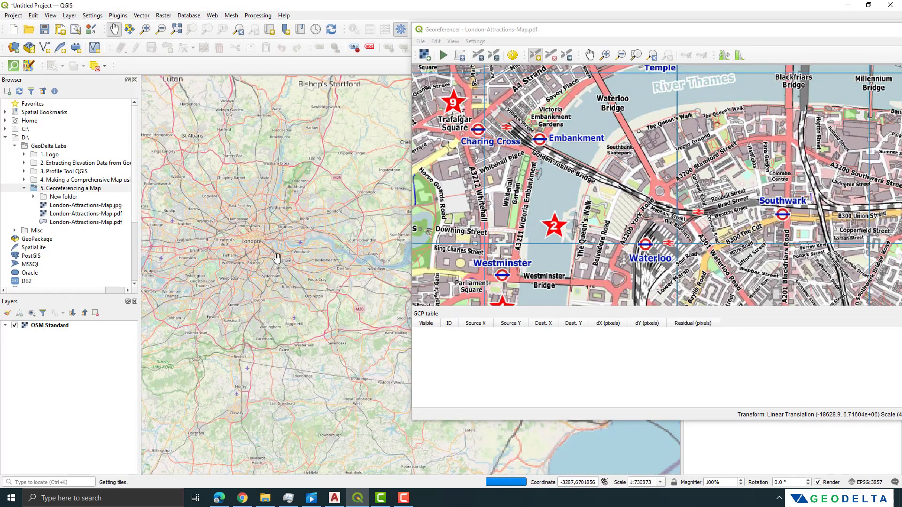
scroll(286, 248, "up", 3)
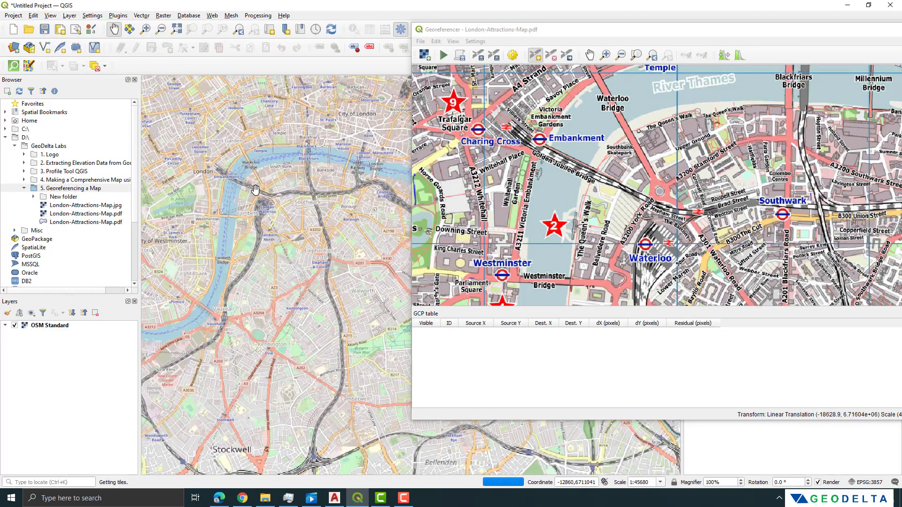
Bring Waterloo Bridge's north end into view on the OSM basemap and narrow the Georeferencer window to uncover more of the canvas.
scroll(281, 181, "down", 1)
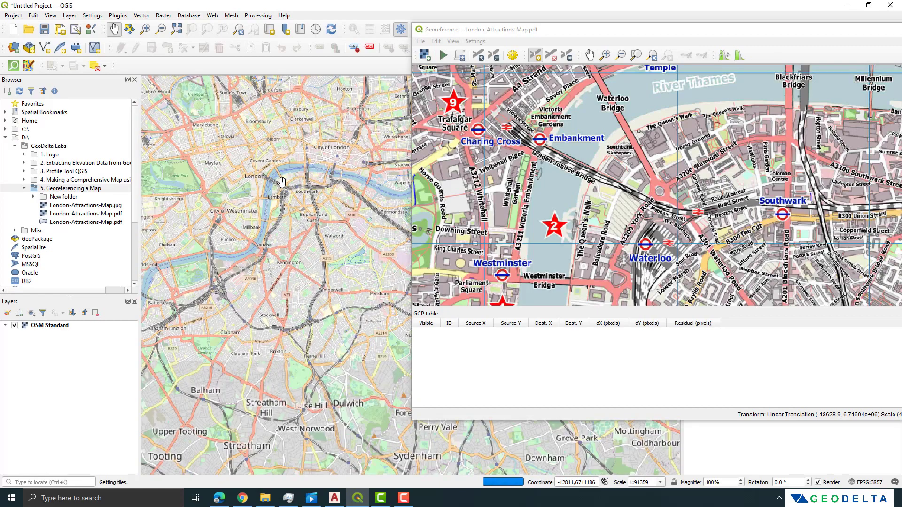
scroll(282, 181, "up", 2)
scroll(638, 146, "down", 1)
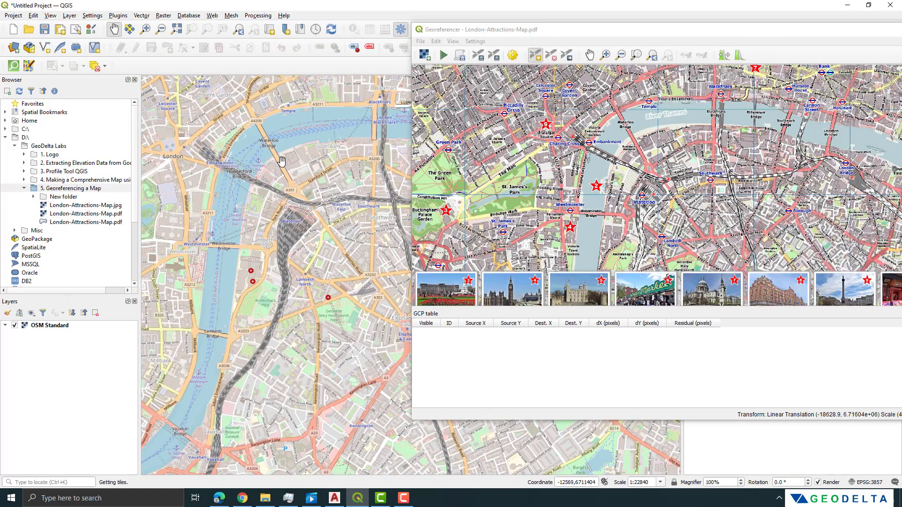
left_click_drag(281, 162, 335, 176)
scroll(335, 176, "up", 1)
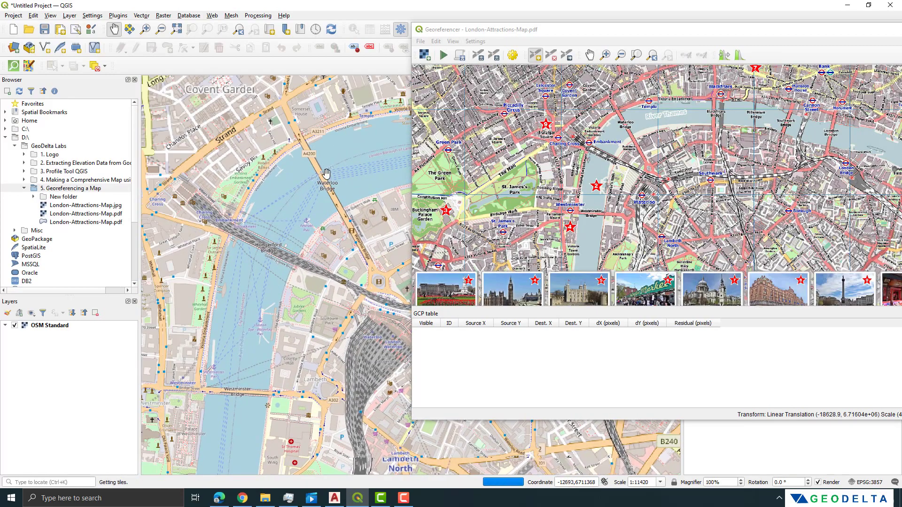
left_click_drag(349, 207, 301, 207)
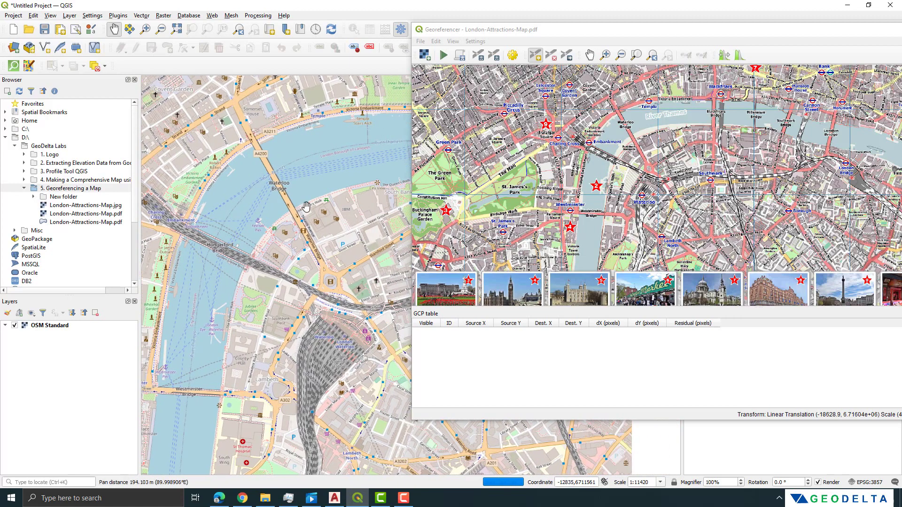
scroll(624, 158, "up", 1)
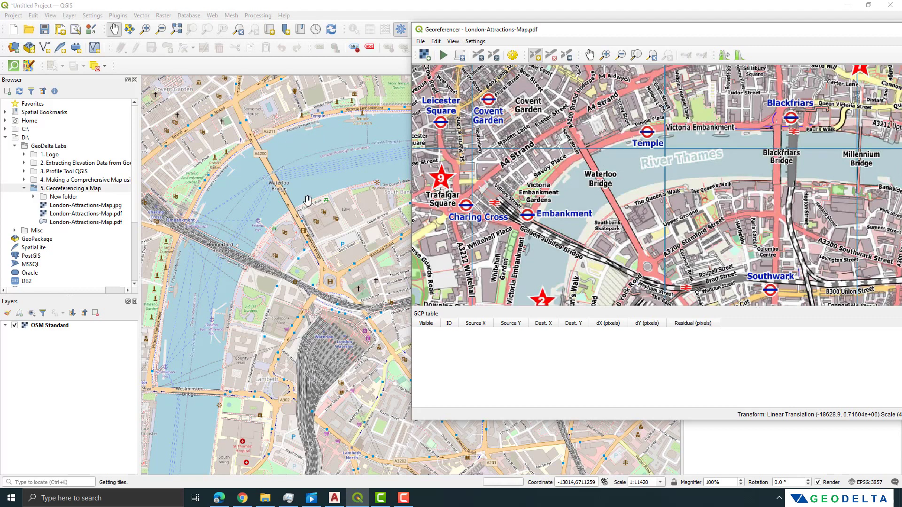
left_click_drag(269, 161, 282, 234)
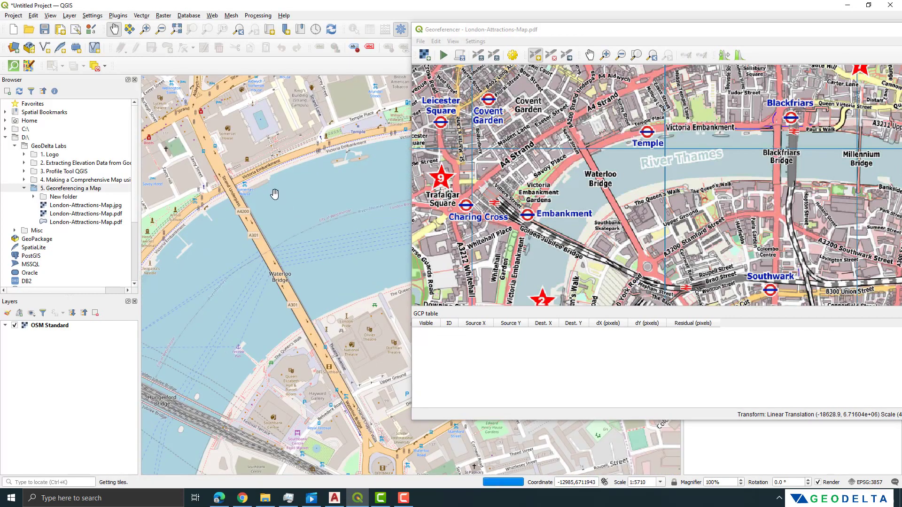
scroll(275, 193, "up", 1)
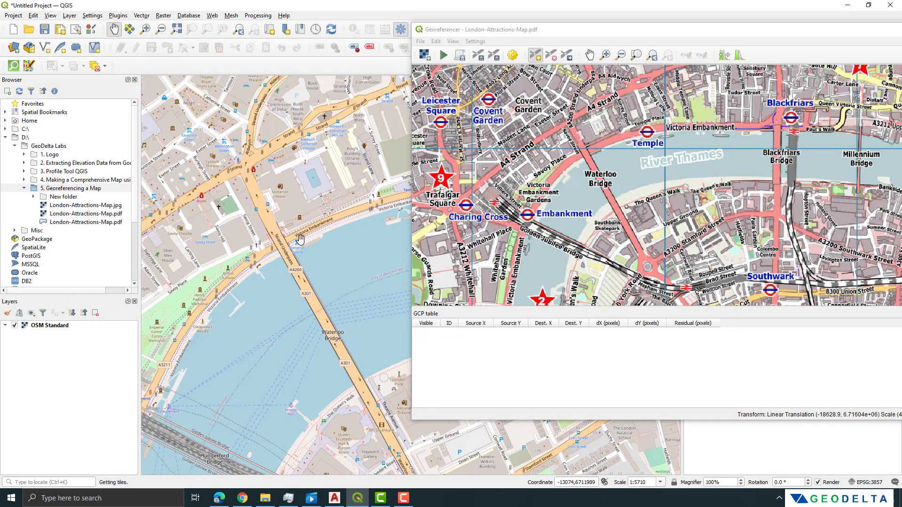
left_click_drag(411, 213, 504, 214)
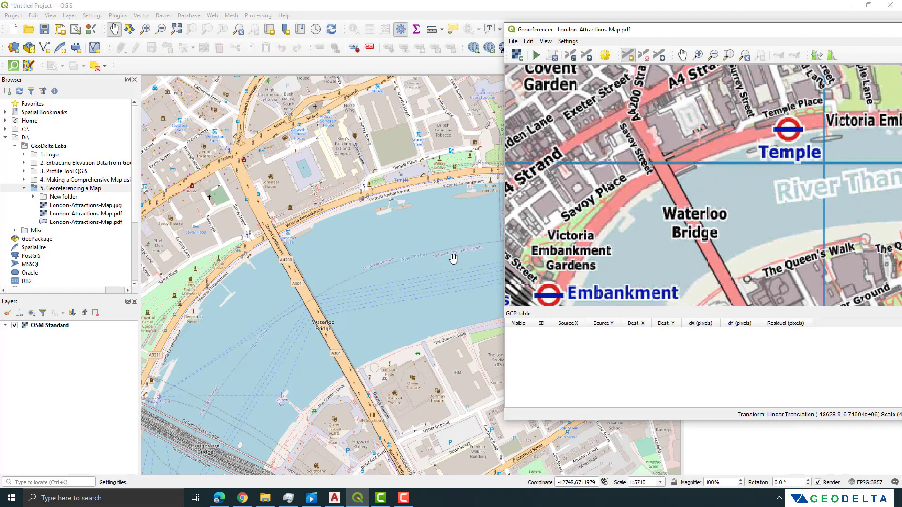
Mark a control point on the London Attractions Map where Waterloo Bridge's east edge meets the southern edge of Victoria Embankment.
scroll(301, 268, "up", 2)
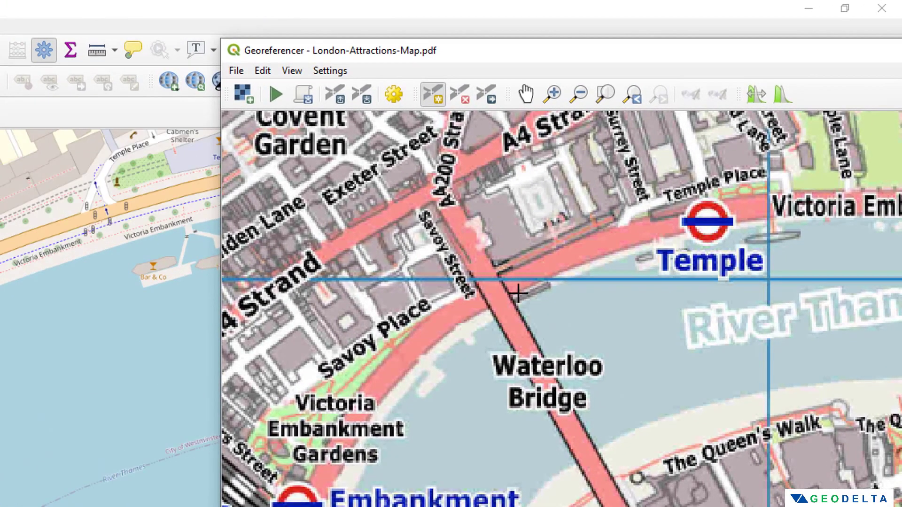
scroll(517, 292, "up", 2)
scroll(506, 306, "down", 1)
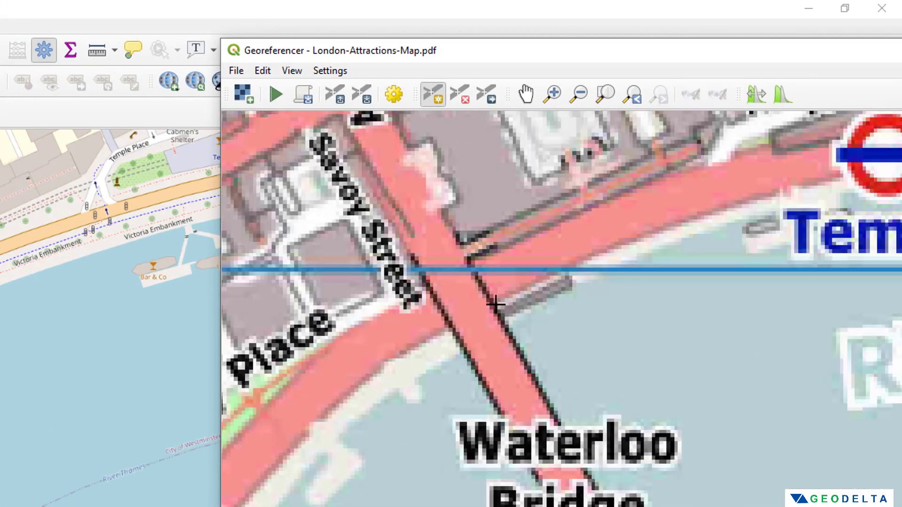
scroll(496, 303, "up", 1)
scroll(494, 303, "up", 1)
scroll(495, 331, "down", 2)
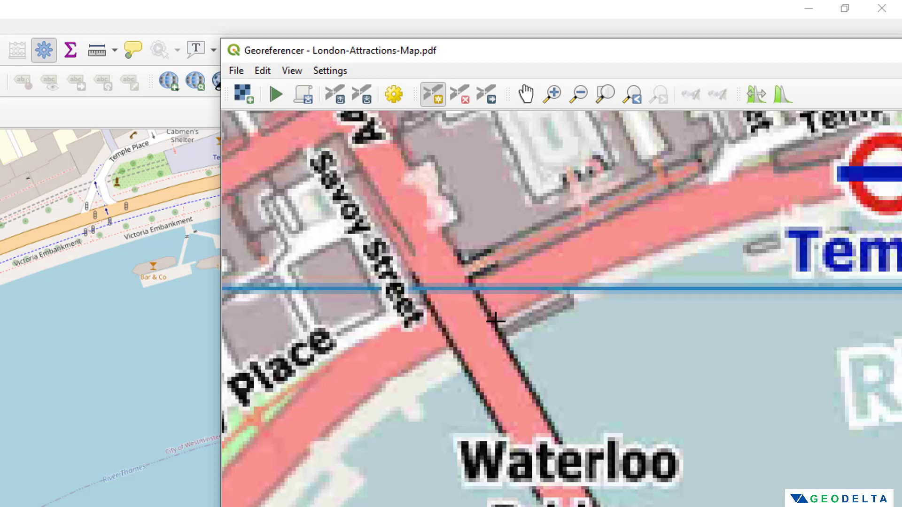
left_click(495, 321)
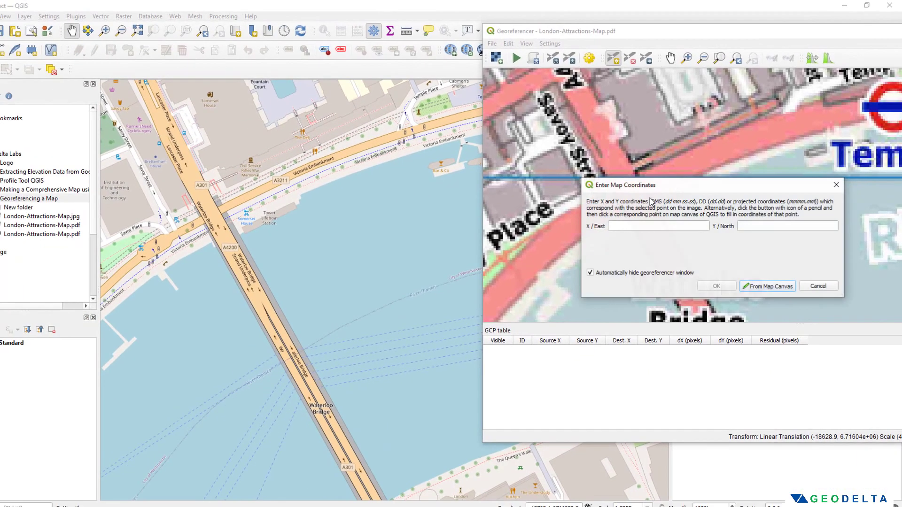
Take the point's coordinates from the map canvas at the same Waterloo Bridge and Victoria Embankment corner and add the control point.
left_click_drag(658, 185, 578, 171)
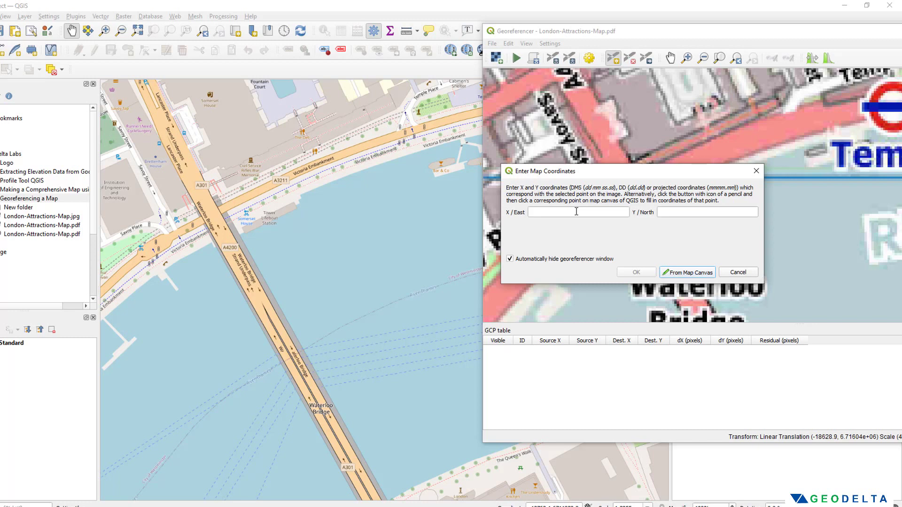
left_click(684, 275)
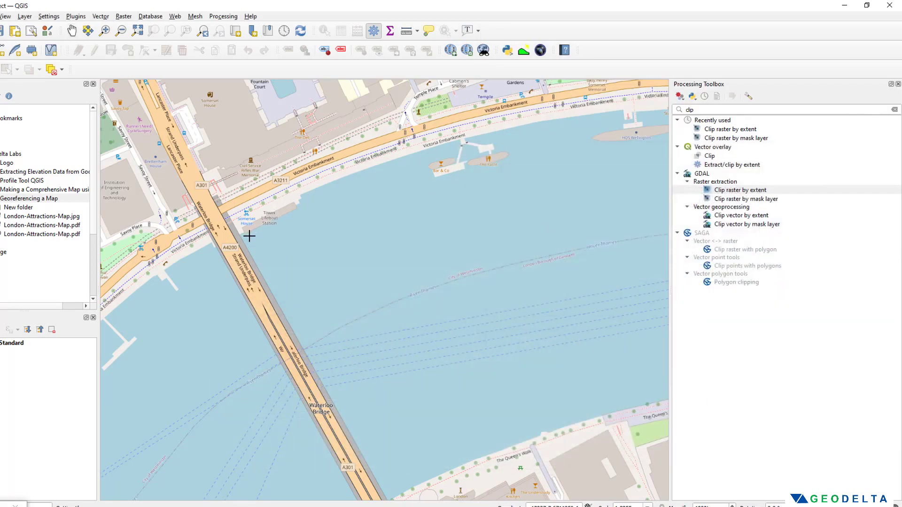
scroll(219, 214, "up", 3)
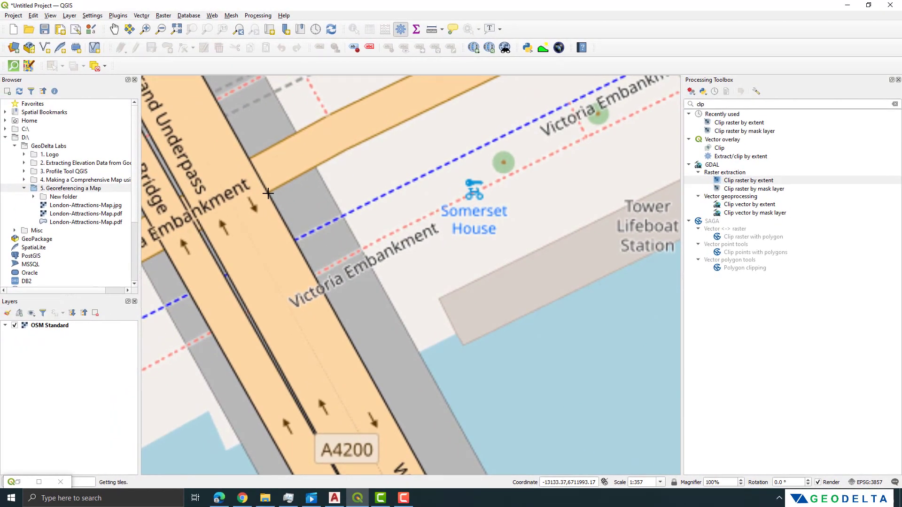
left_click(267, 193)
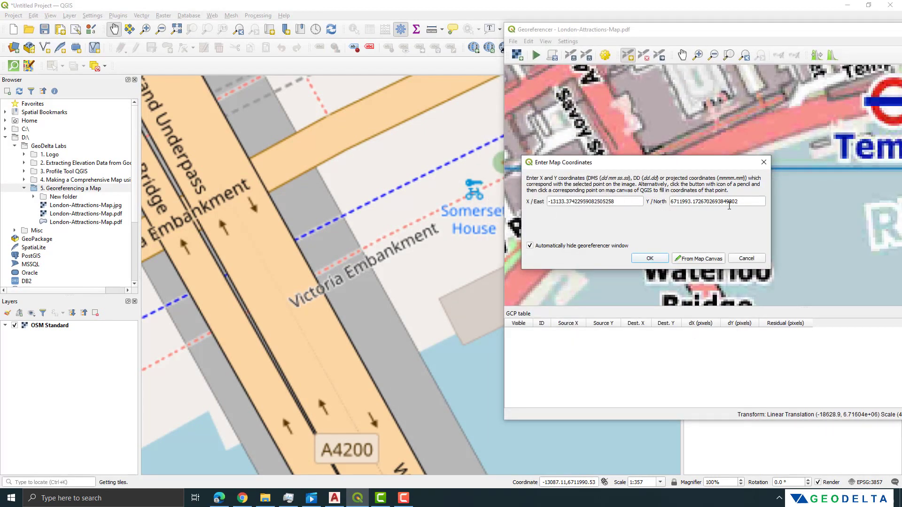
left_click(651, 259)
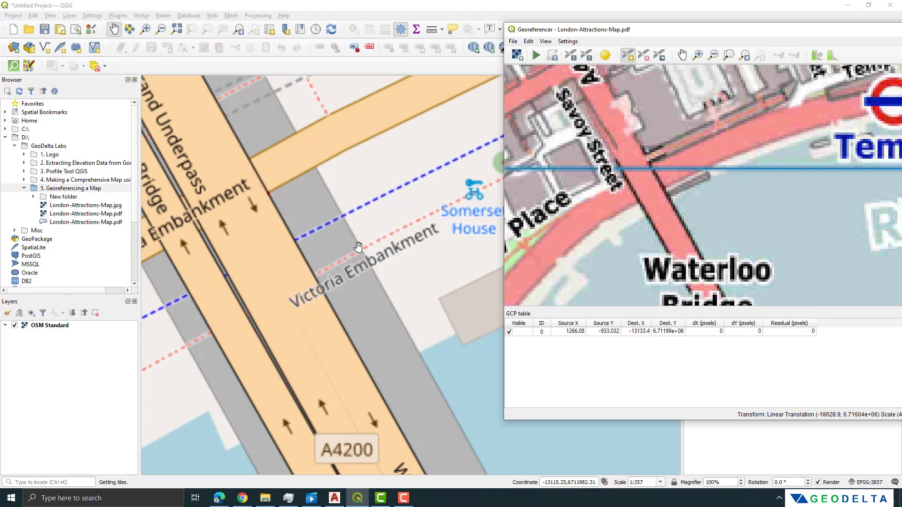
Locate Tower Bridge on both maps and mark a control point on the London Attractions Map at the north tower pier's western edge.
scroll(460, 238, "down", 1)
scroll(562, 239, "down", 3)
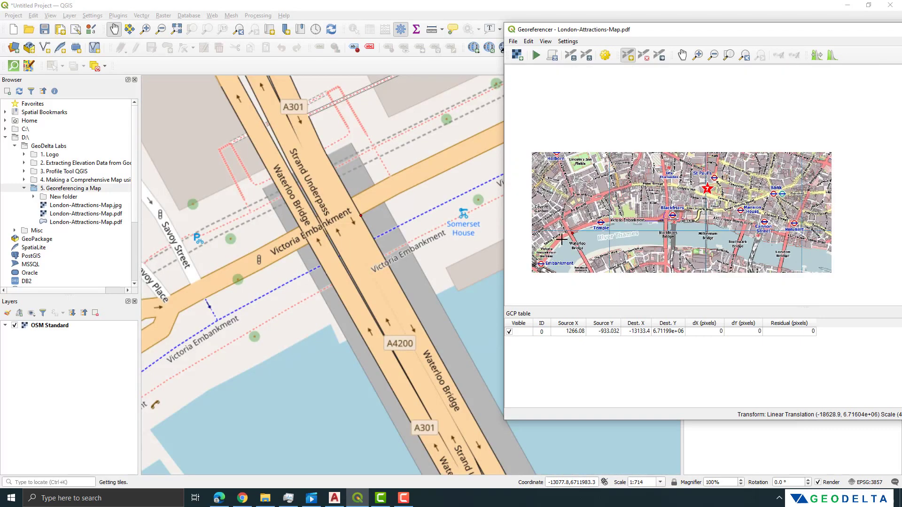
scroll(562, 240, "up", 4)
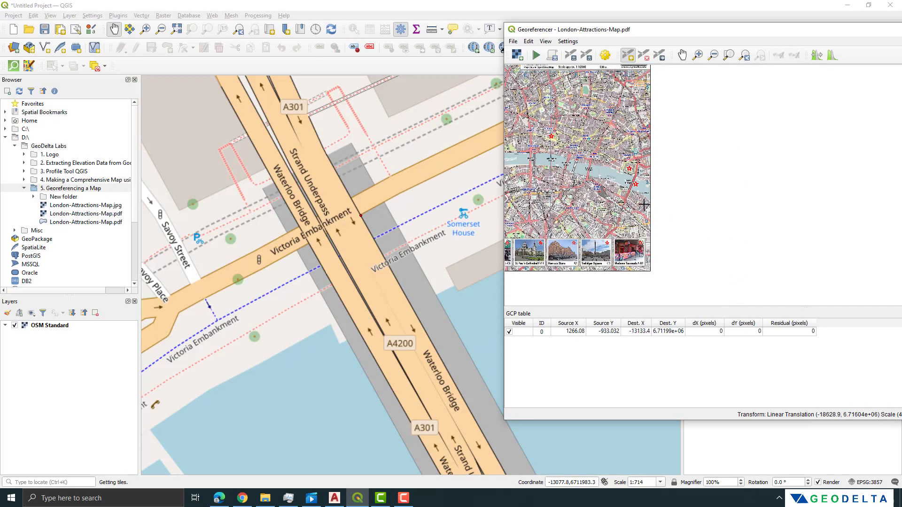
scroll(644, 205, "up", 3)
scroll(637, 202, "up", 1)
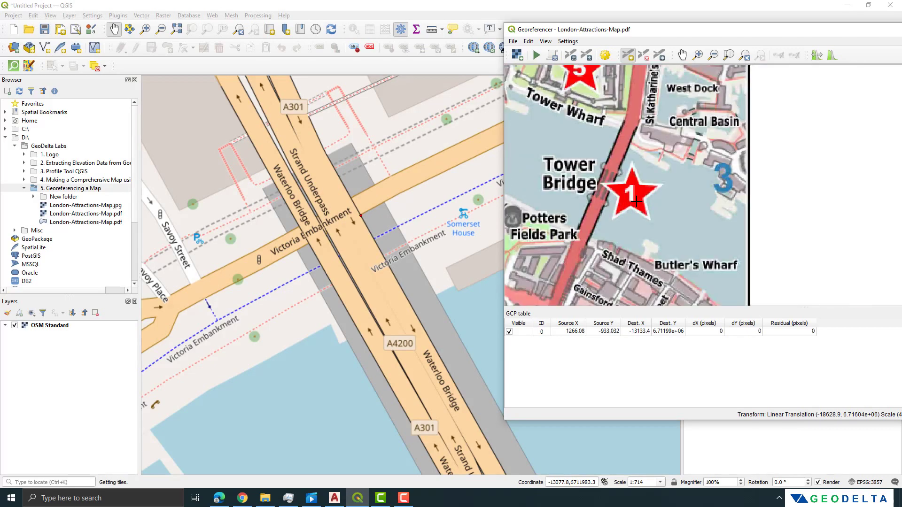
scroll(191, 226, "down", 3)
left_click_drag(324, 250, 146, 234)
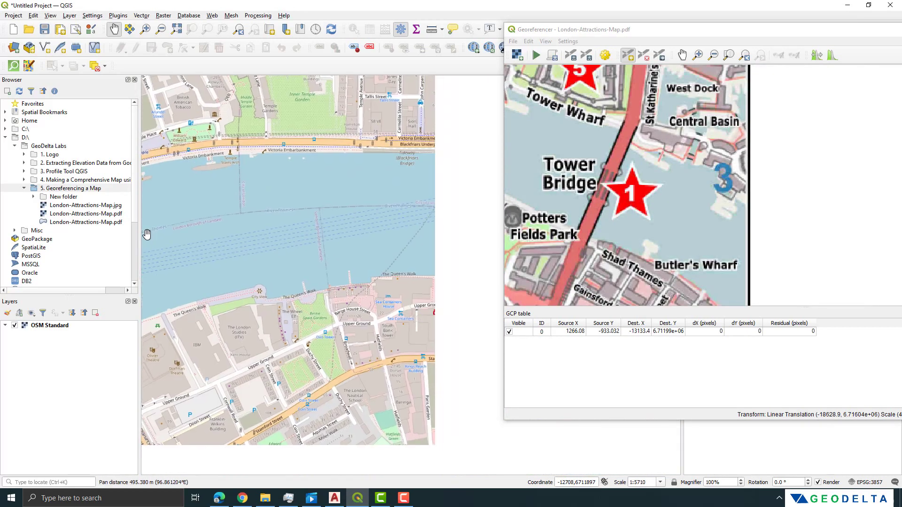
scroll(379, 242, "up", 1)
scroll(600, 185, "up", 2)
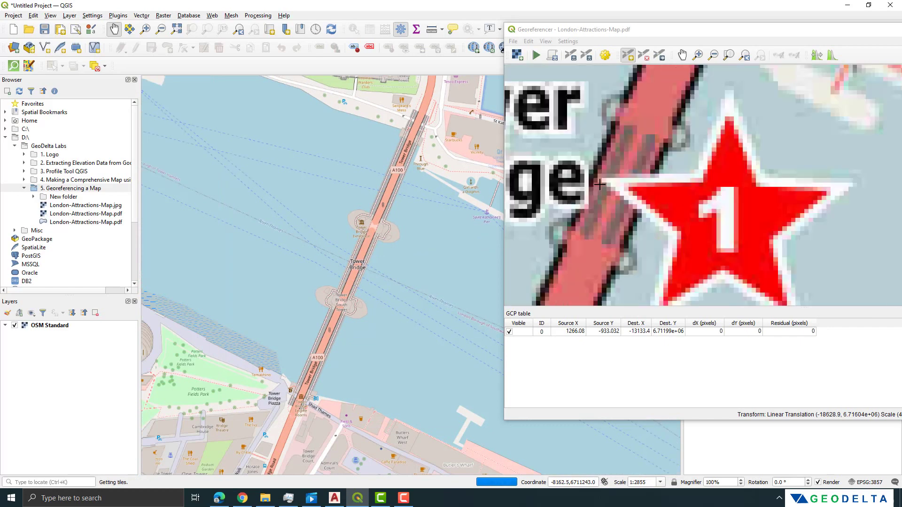
scroll(606, 152, "up", 1)
scroll(607, 151, "down", 1)
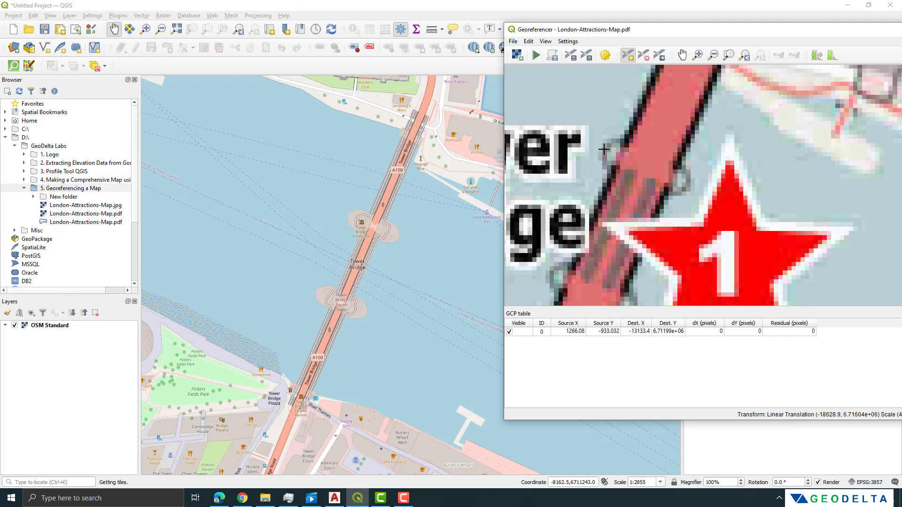
scroll(604, 150, "down", 1)
scroll(606, 153, "up", 1)
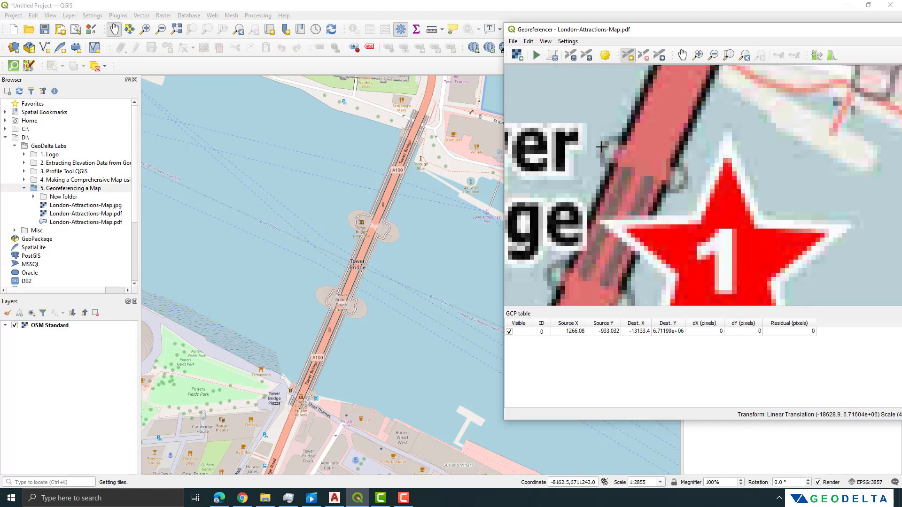
left_click(602, 147)
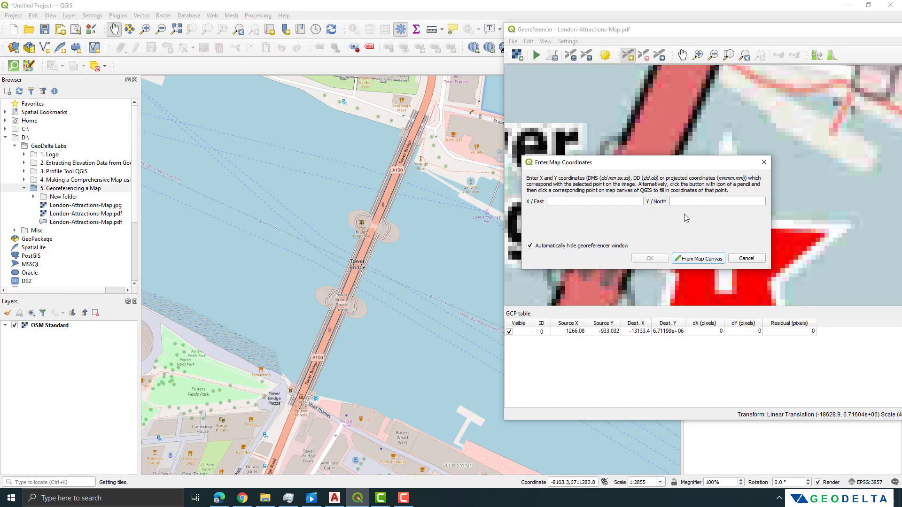
Take the second point's coordinates from the map canvas at the western edge of Tower Bridge's north tower pier and add it.
left_click(698, 261)
scroll(347, 217, "up", 2)
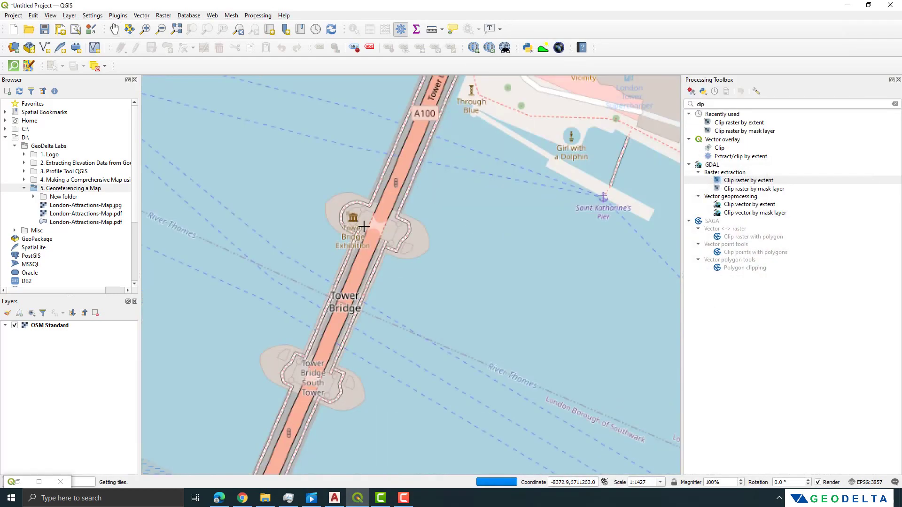
left_click_drag(302, 187, 403, 199)
scroll(403, 200, "up", 2)
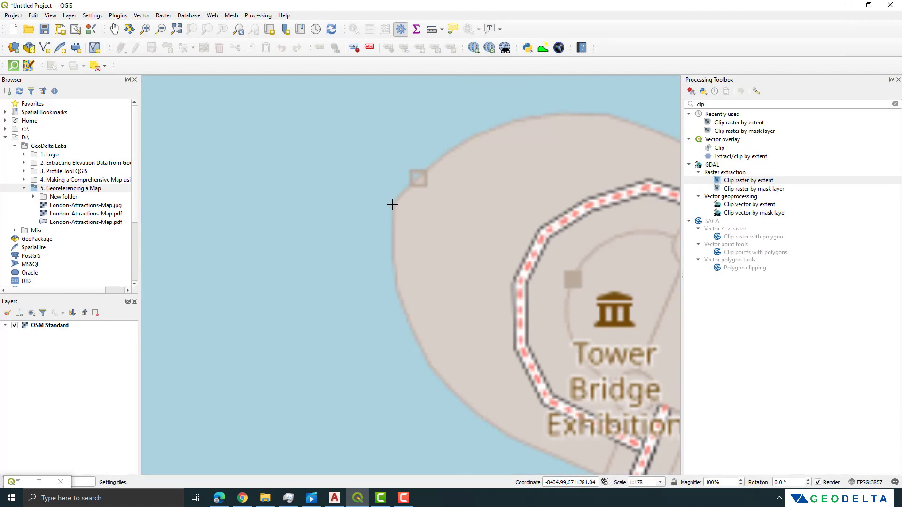
left_click(393, 205)
left_click(647, 257)
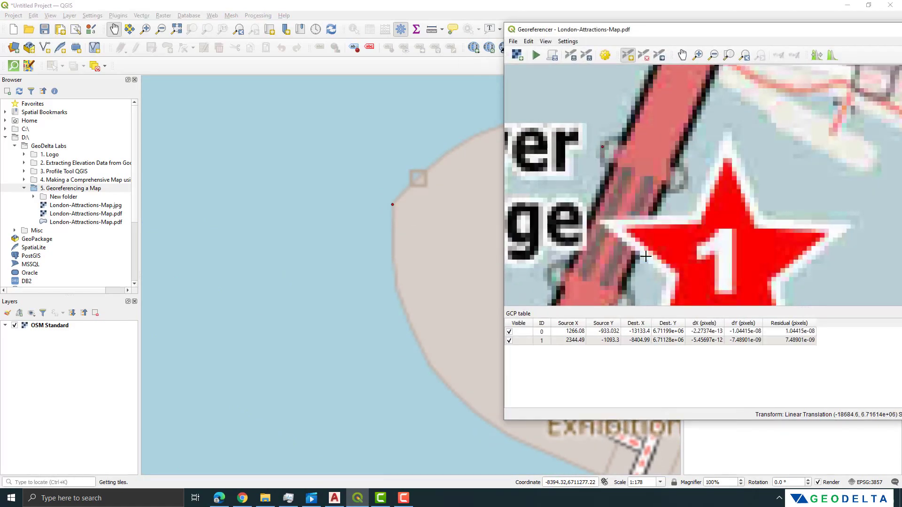
Locate Park Crescent by Regent's Park on both maps and mark a control point on the crescent's inner edge opposite Portland Place.
scroll(410, 216, "down", 3)
scroll(623, 217, "down", 4)
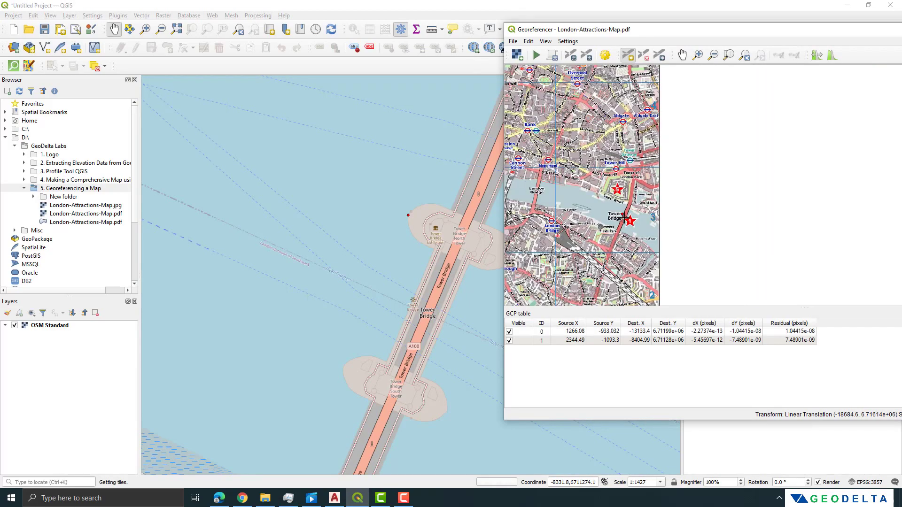
scroll(623, 218, "down", 2)
scroll(569, 206, "up", 1)
scroll(331, 228, "down", 2)
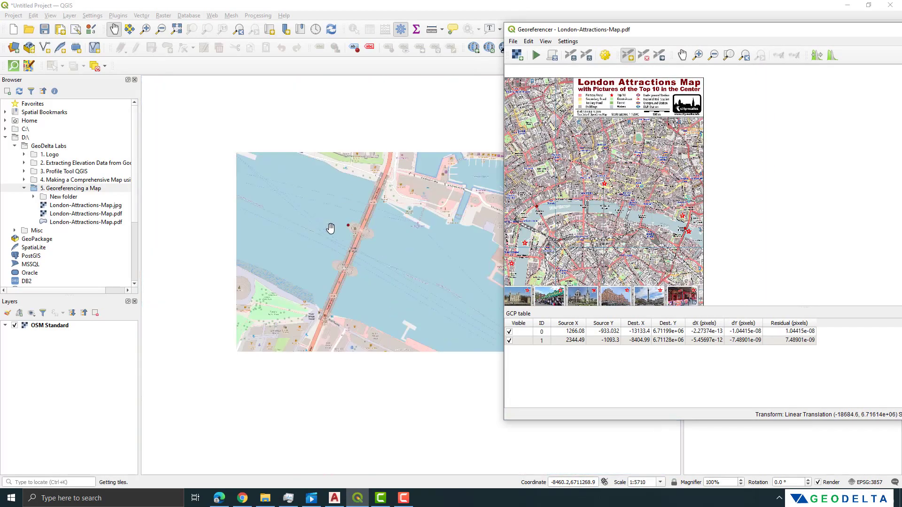
scroll(376, 240, "down", 1)
scroll(354, 245, "down", 2)
left_click_drag(355, 246, 394, 245)
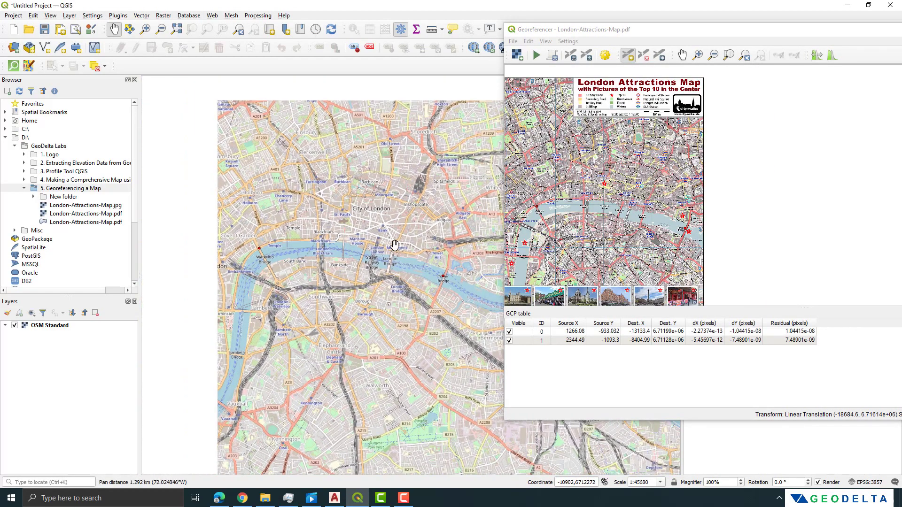
scroll(258, 225, "up", 1)
scroll(620, 175, "up", 1)
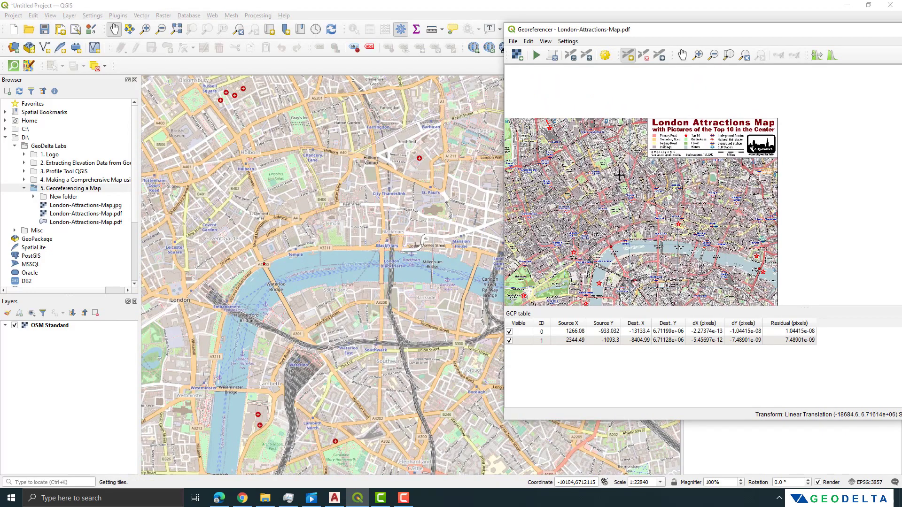
scroll(583, 155, "up", 2)
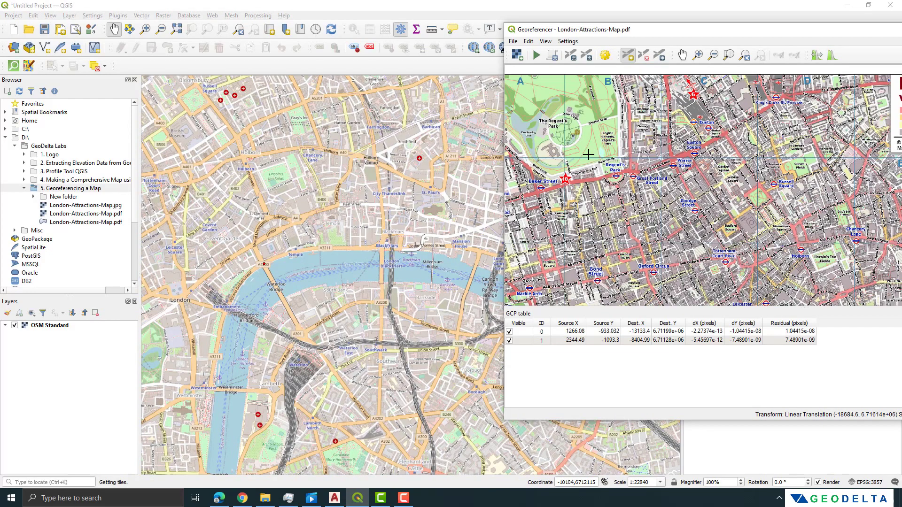
scroll(597, 153, "down", 3)
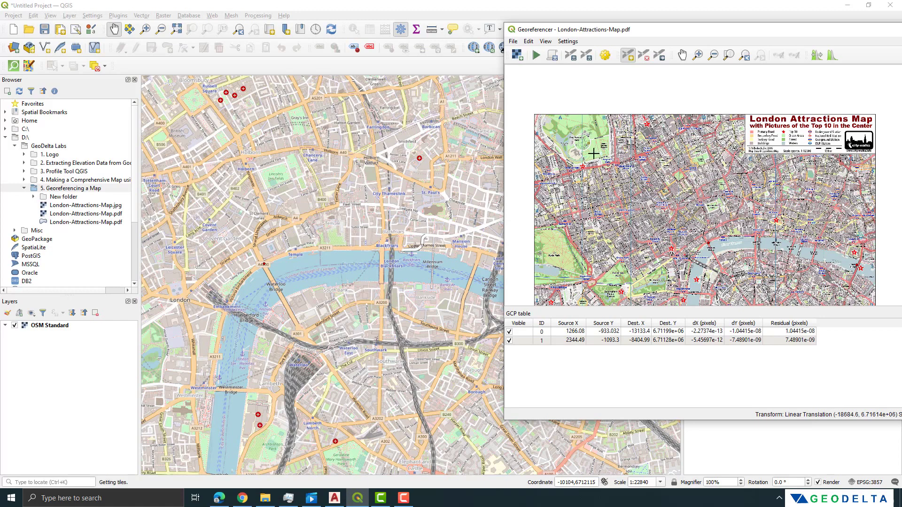
scroll(594, 154, "up", 1)
scroll(606, 192, "up", 1)
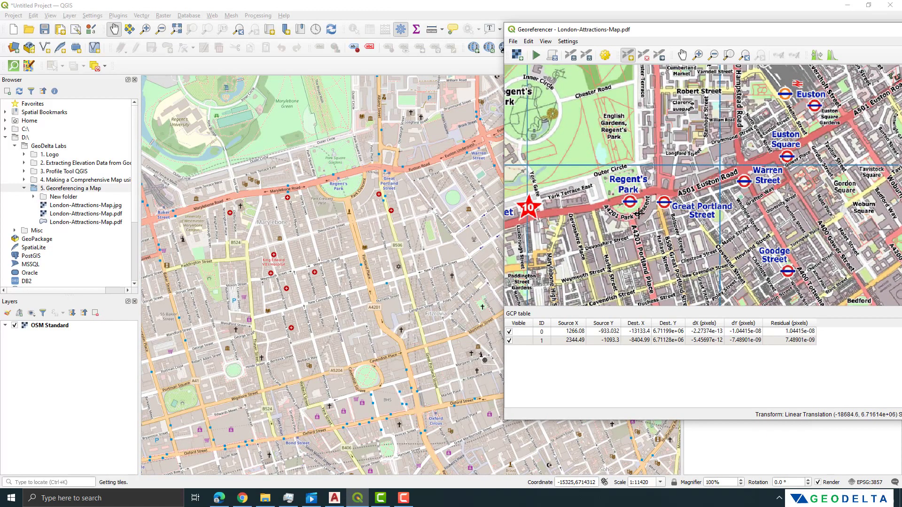
scroll(638, 214, "up", 2)
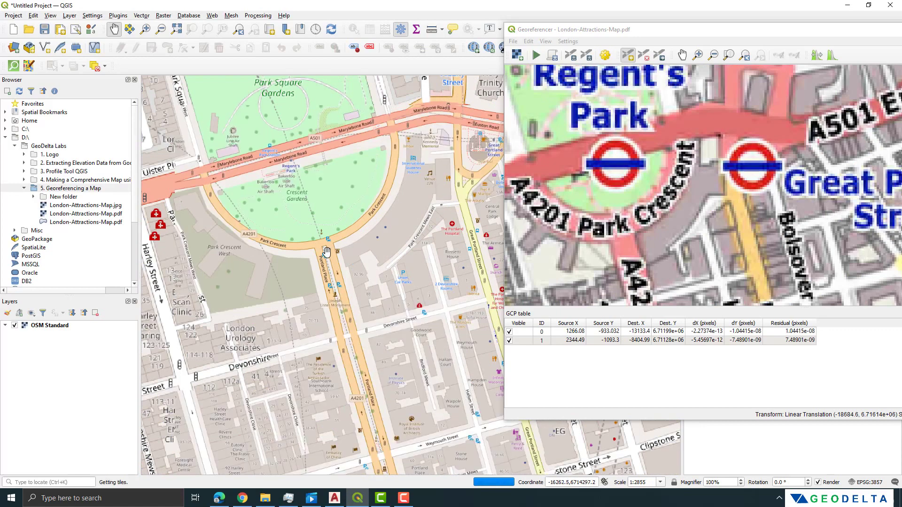
left_click(615, 216)
Take the point's coordinates from the map canvas at Park Crescent's inner edge opposite Portland Place and add the control point.
left_click(710, 259)
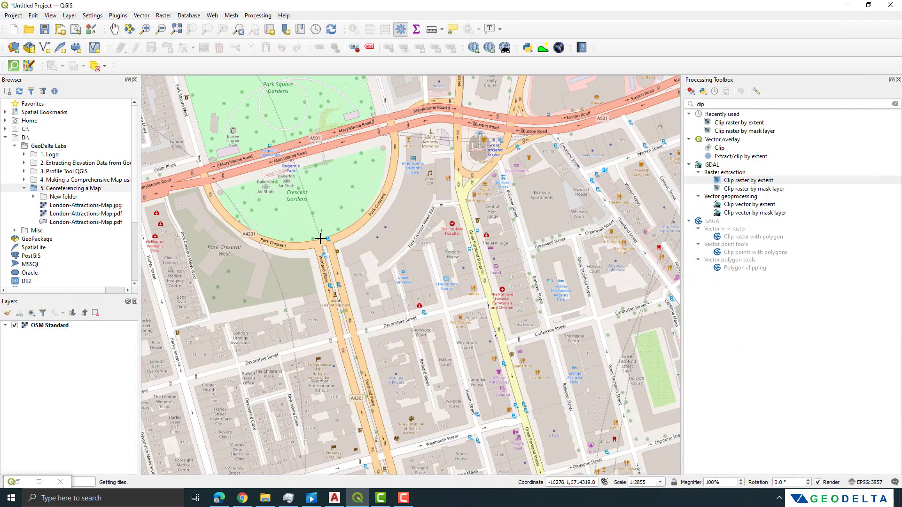
left_click(320, 240)
left_click(649, 258)
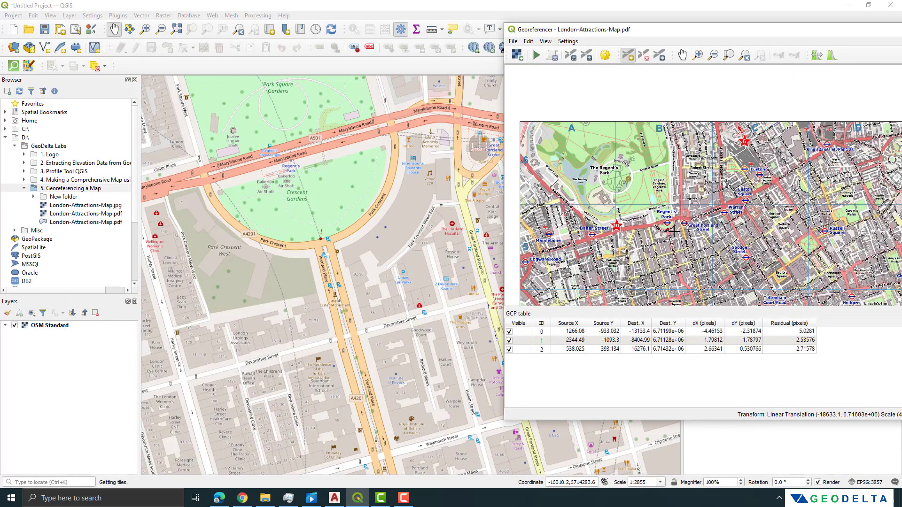
Locate the Blue Bridge in St James's Park on both maps and mark a control point at the bridge's north-west corner.
scroll(674, 232, "down", 5)
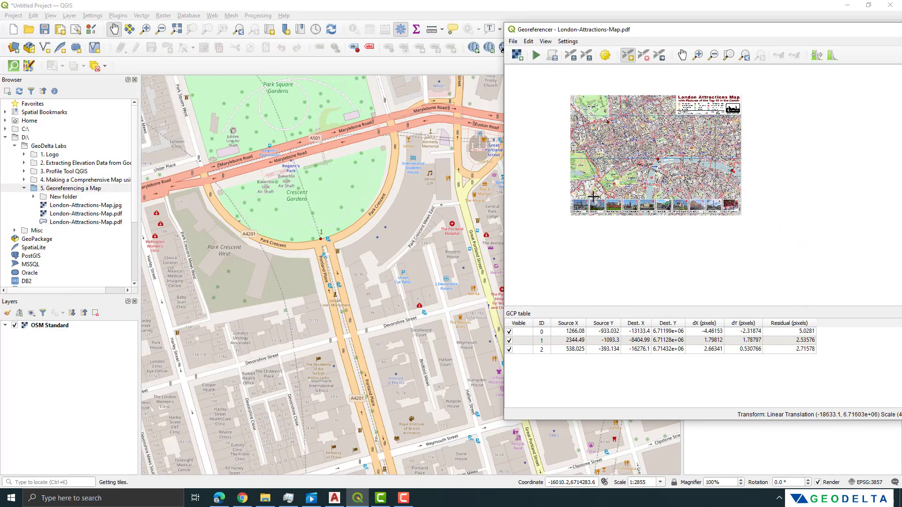
scroll(593, 196, "up", 5)
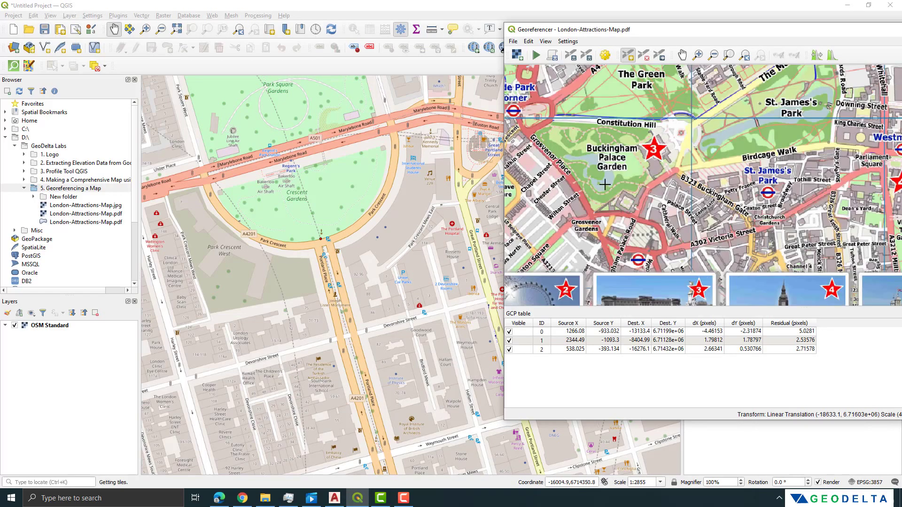
scroll(272, 315, "down", 2)
left_click_drag(309, 291, 382, 236)
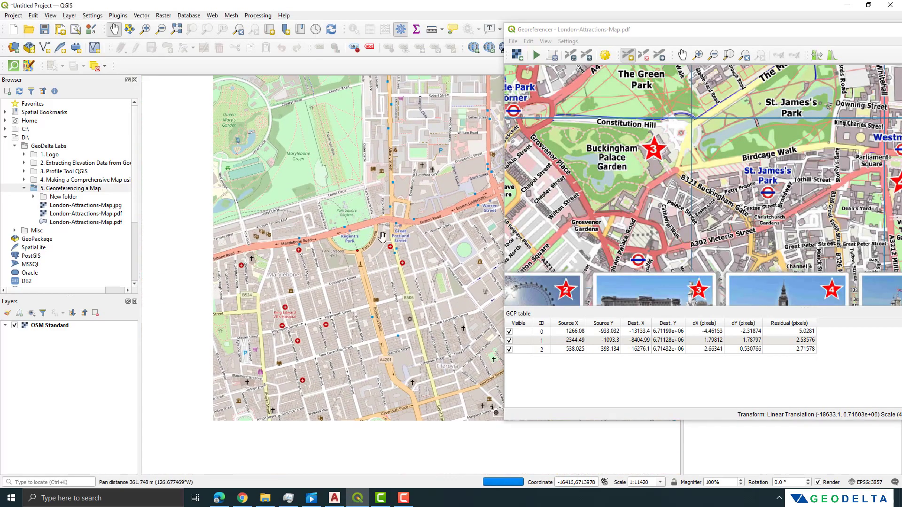
scroll(686, 134, "up", 5)
scroll(668, 134, "up", 2)
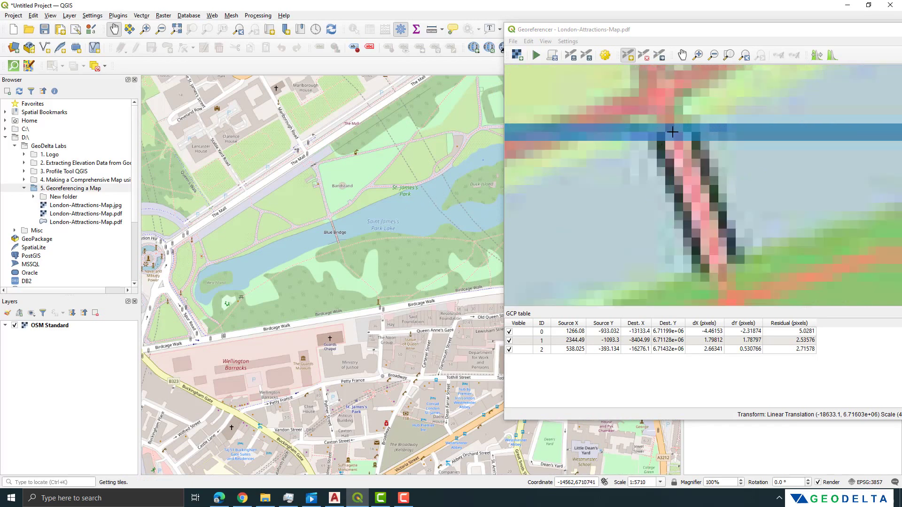
left_click(651, 134)
Take the coordinates from the map canvas at the Blue Bridge's north-west corner and add the control point.
left_click(705, 258)
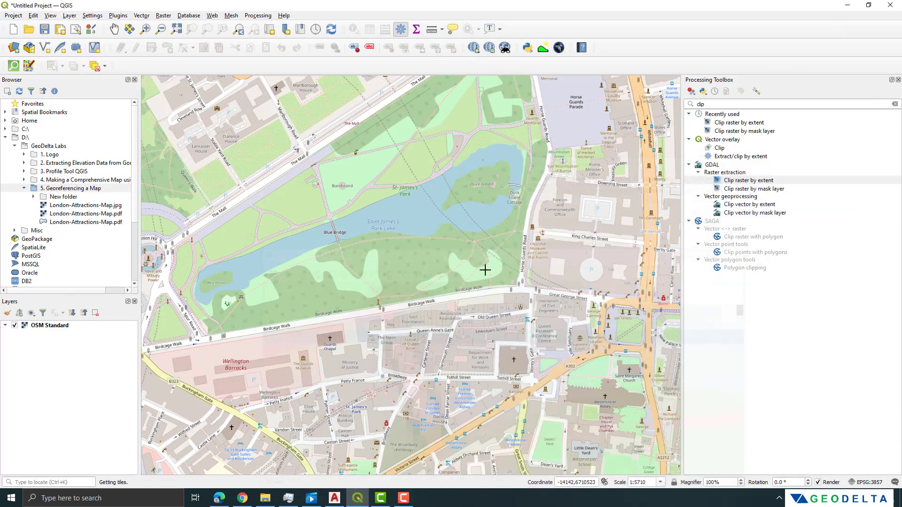
scroll(357, 216, "up", 3)
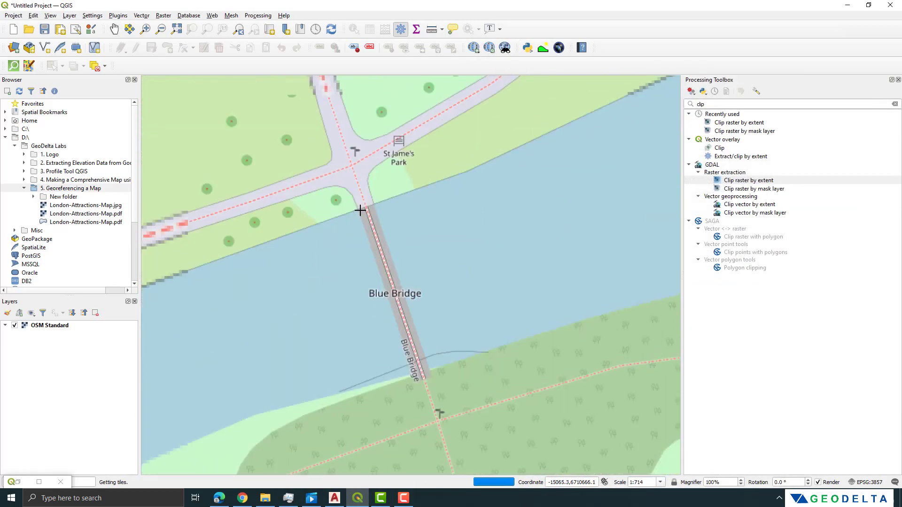
left_click(359, 210)
left_click(660, 260)
Locate the Tower Bridge Road and Abbey Street junction on both maps and mark a control point at its north-east corner.
scroll(380, 239, "down", 5)
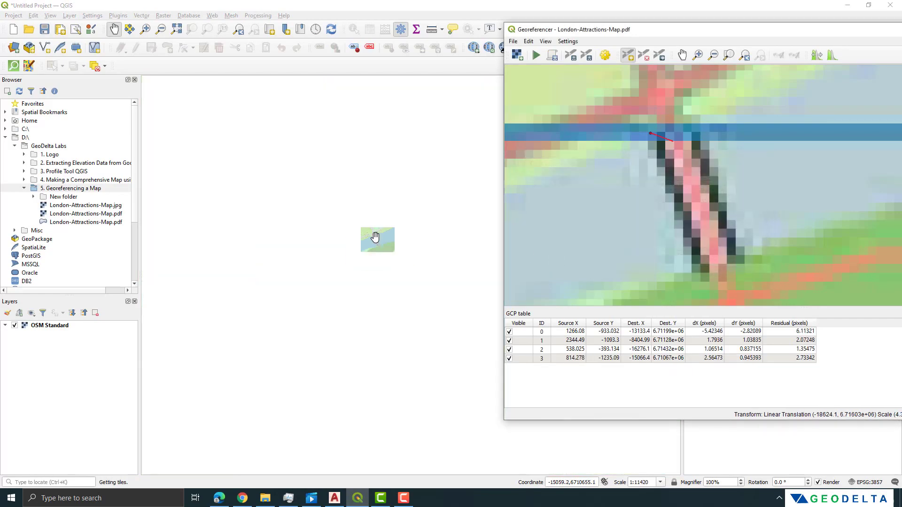
scroll(390, 240, "down", 2)
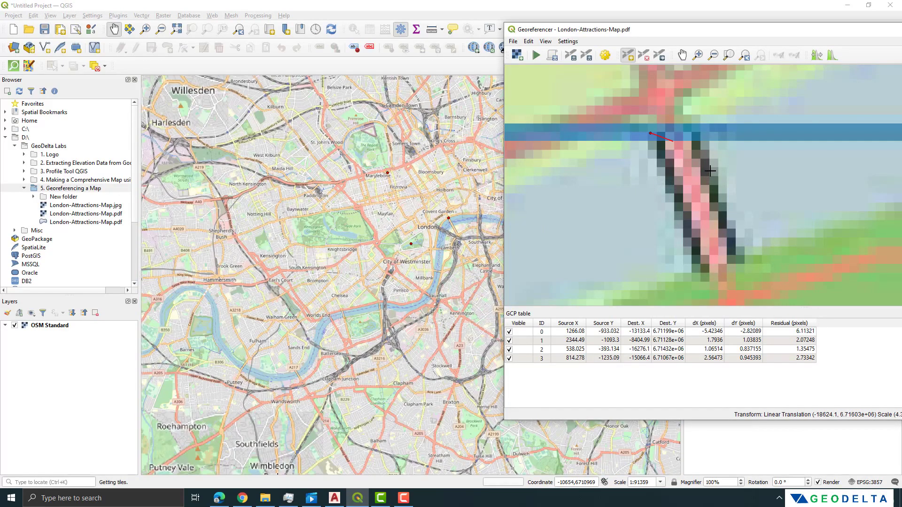
scroll(710, 171, "down", 5)
scroll(721, 179, "down", 4)
scroll(678, 176, "up", 5)
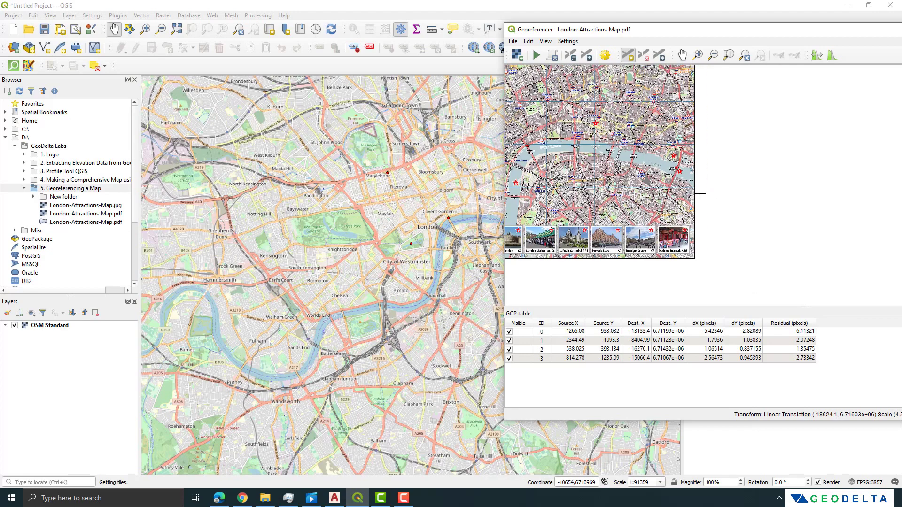
scroll(684, 193, "up", 1)
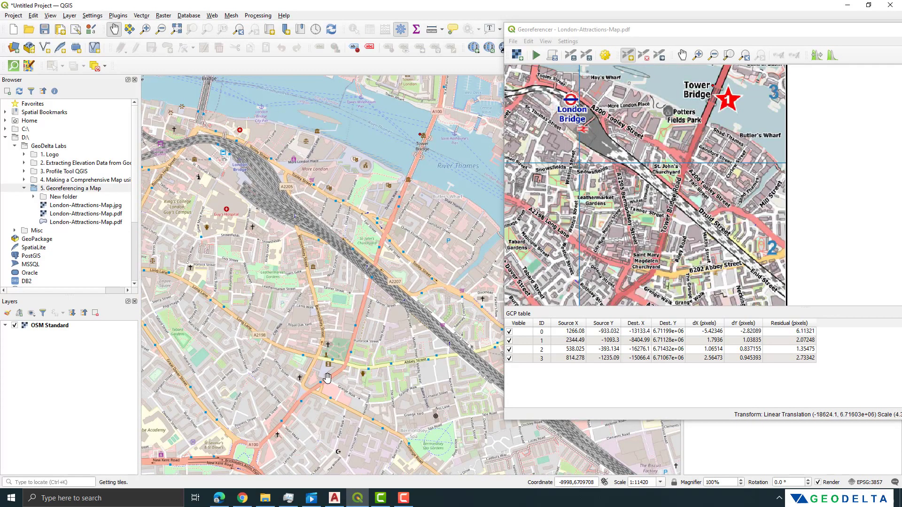
scroll(323, 379, "up", 2)
scroll(682, 262, "up", 2)
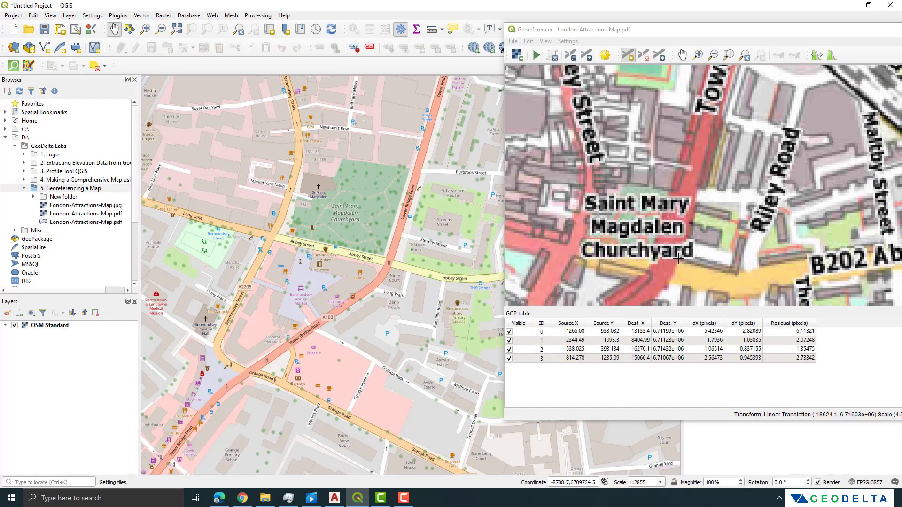
left_click(680, 260)
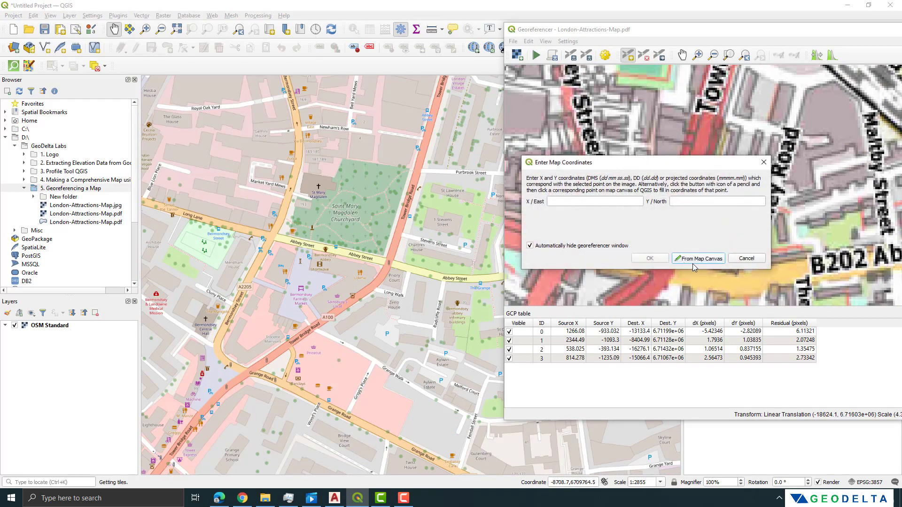
Take the coordinates from the map canvas at the north-east corner of Tower Bridge Road and Abbey Street and add the control point.
left_click(680, 259)
scroll(376, 271, "up", 2)
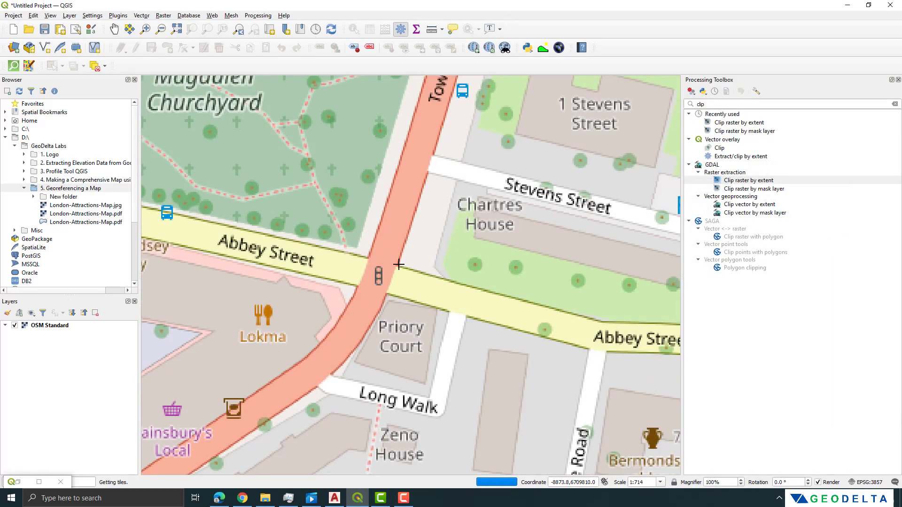
left_click(396, 266)
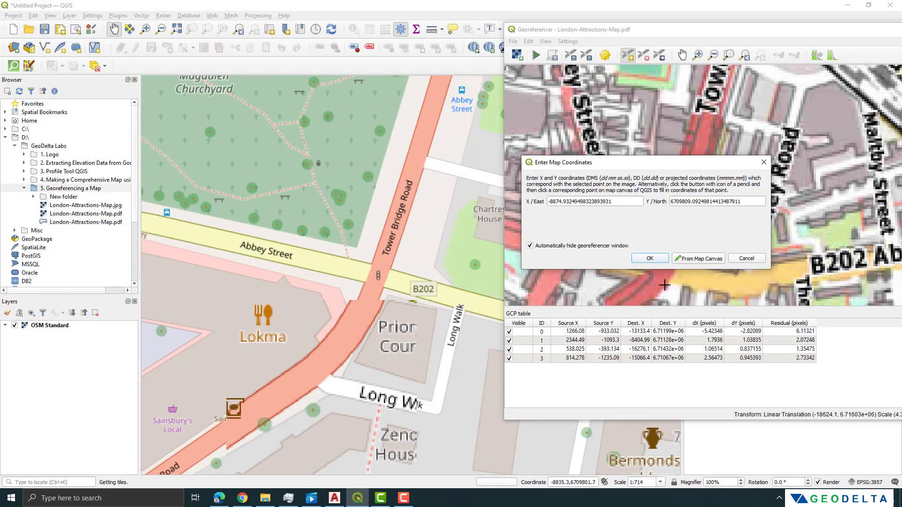
left_click(665, 258)
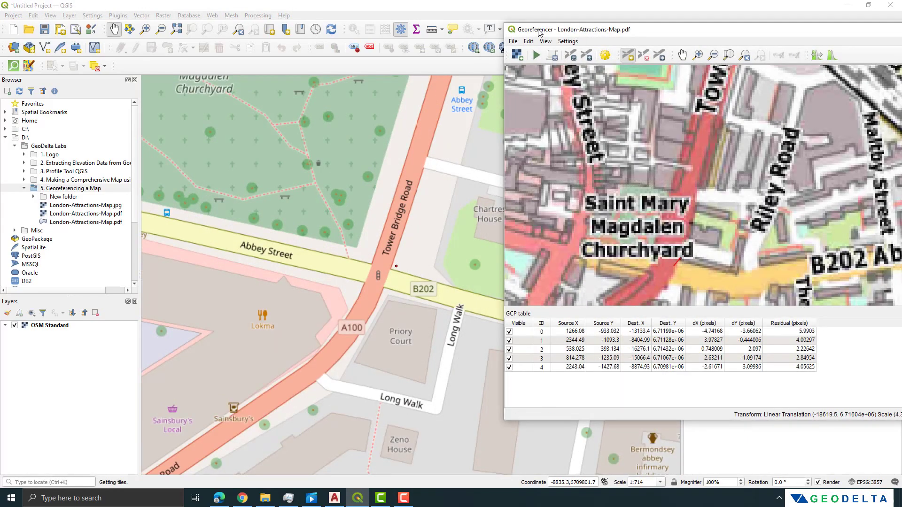
Bring the whole Georeferencer window into view and examine how the control points are spread across the London Attractions Map.
left_click_drag(574, 30, 237, 41)
scroll(305, 183, "down", 5)
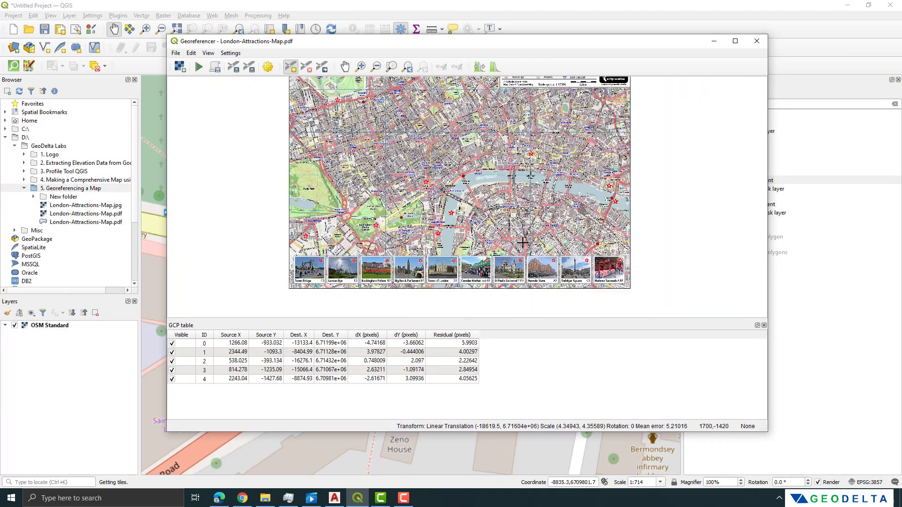
scroll(473, 188, "up", 2)
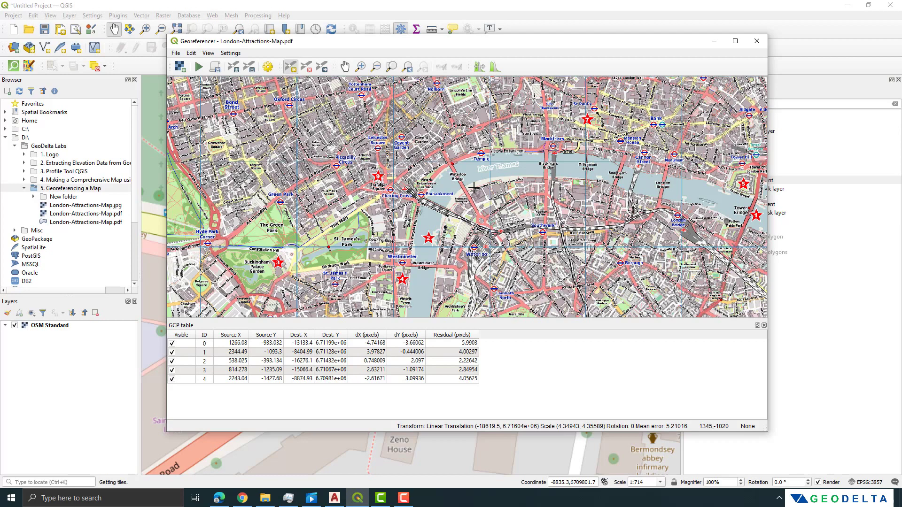
left_click_drag(391, 166, 437, 151)
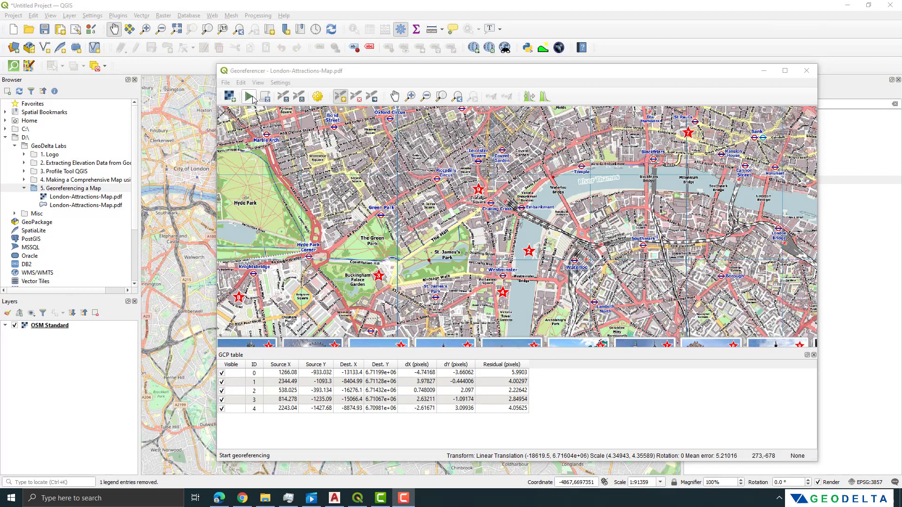
Start georeferencing and choose the Linear transformation type with Nearest neighbour resampling in the transformation settings.
left_click(252, 97)
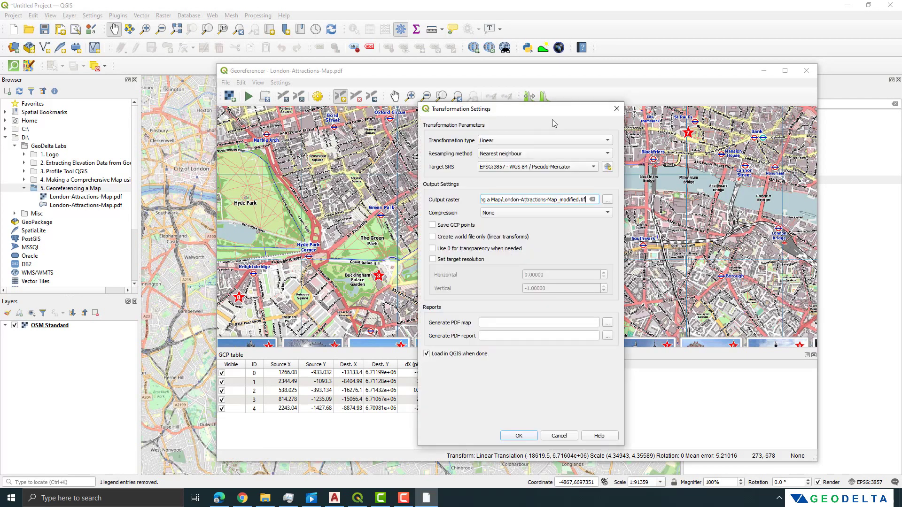
left_click_drag(539, 111, 542, 109)
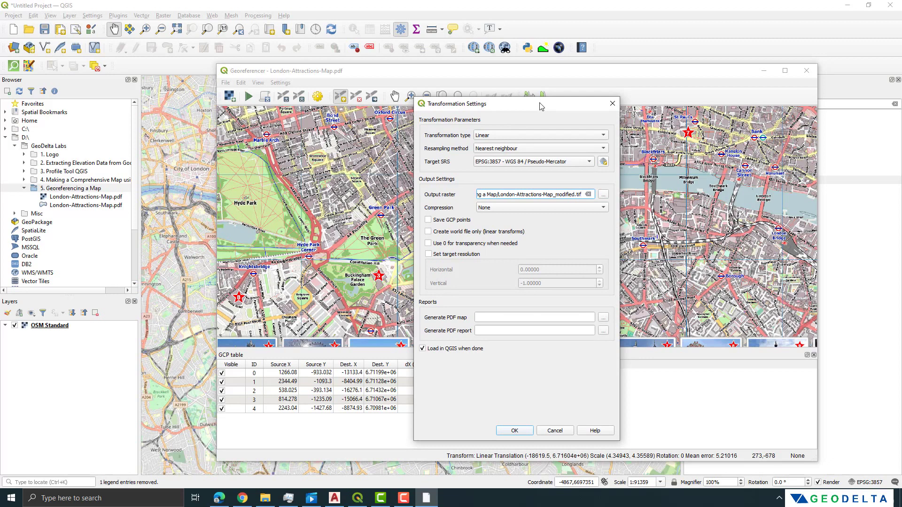
left_click(544, 137)
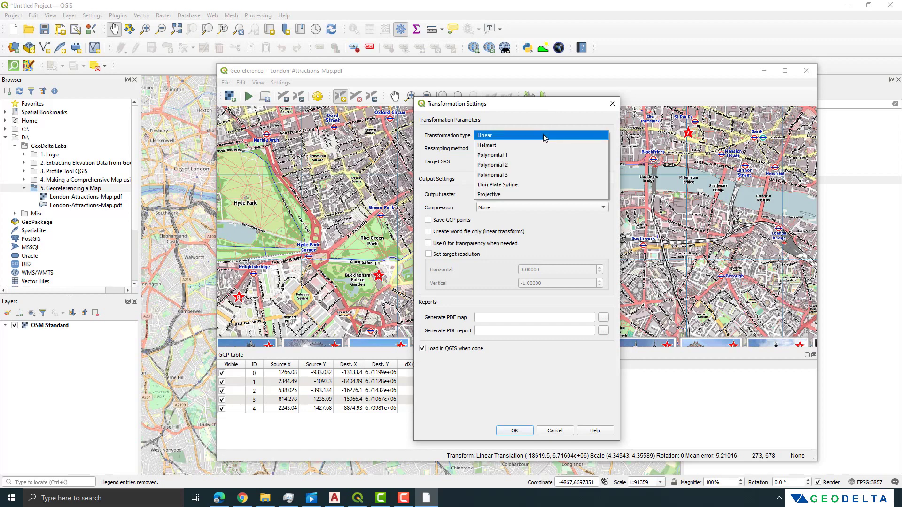
left_click(496, 138)
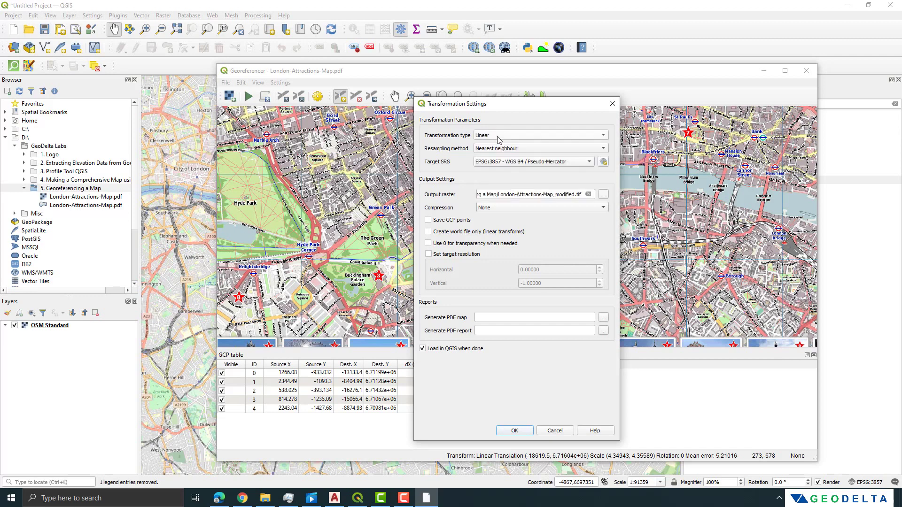
left_click(603, 149)
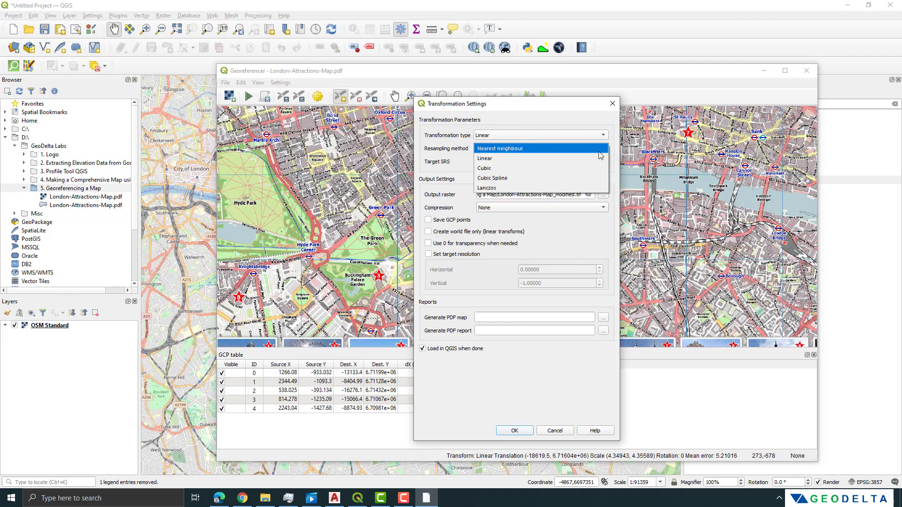
left_click(532, 149)
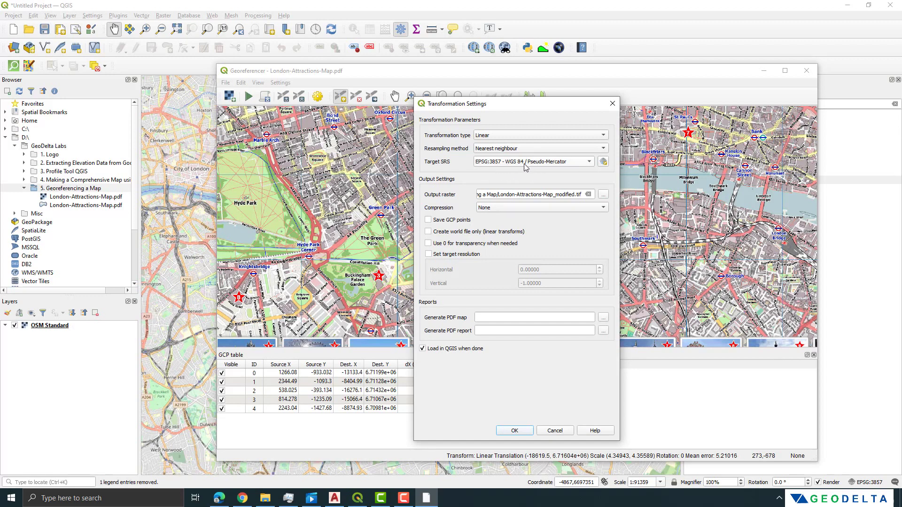
Name the output raster London-Attractions-Map_georeferenced.tif, have it load in QGIS when done, and accept the transformation settings.
mouse_move(525, 167)
left_click_drag(553, 196, 576, 195)
key("BackSpace")
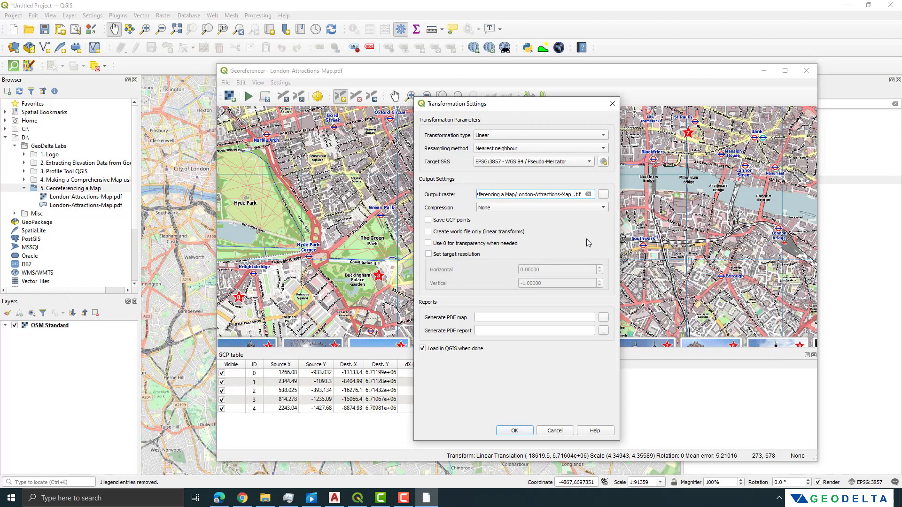
type("georeferenced")
key("End")
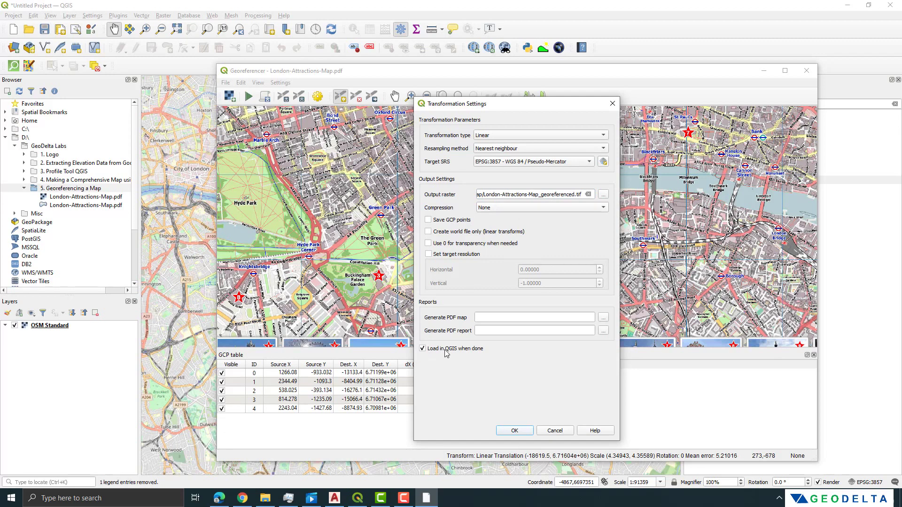
left_click(424, 351)
left_click(517, 431)
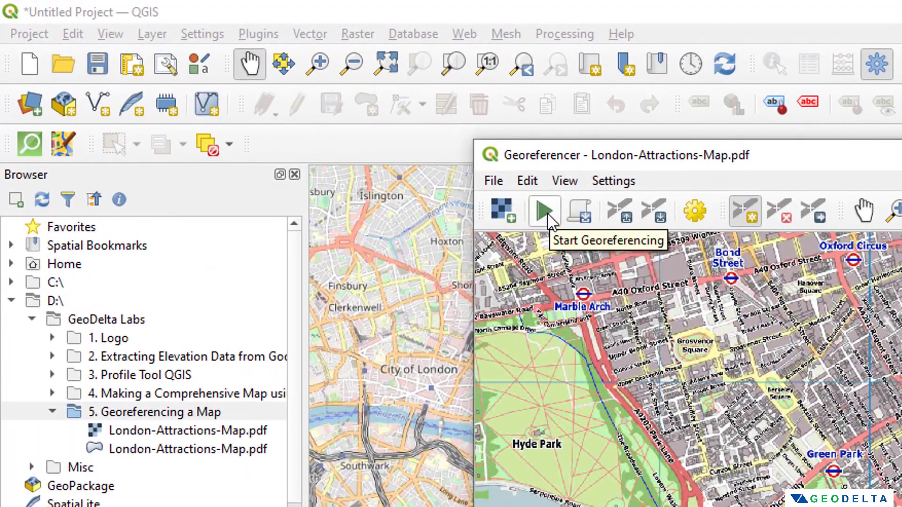
Run the georeferencing of the London Attractions Map, then close the Georeferencer and save the GCP points.
left_click(545, 216)
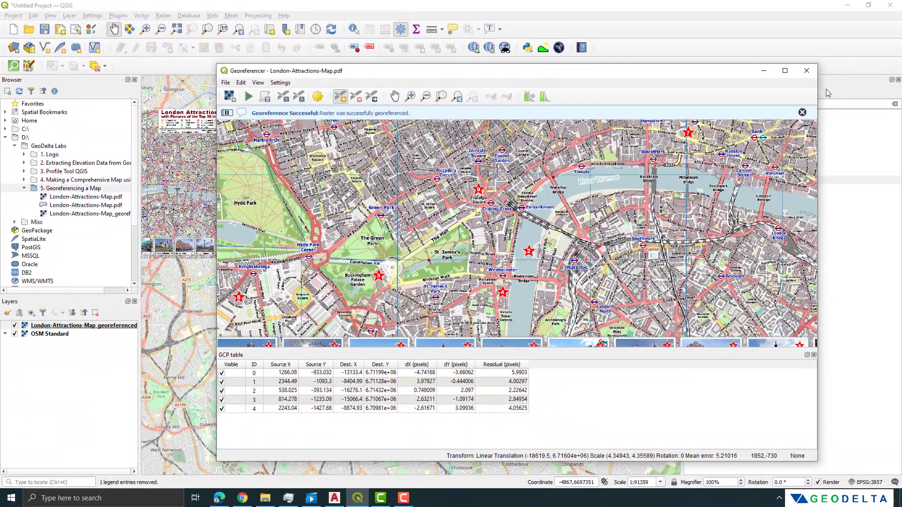
left_click(807, 72)
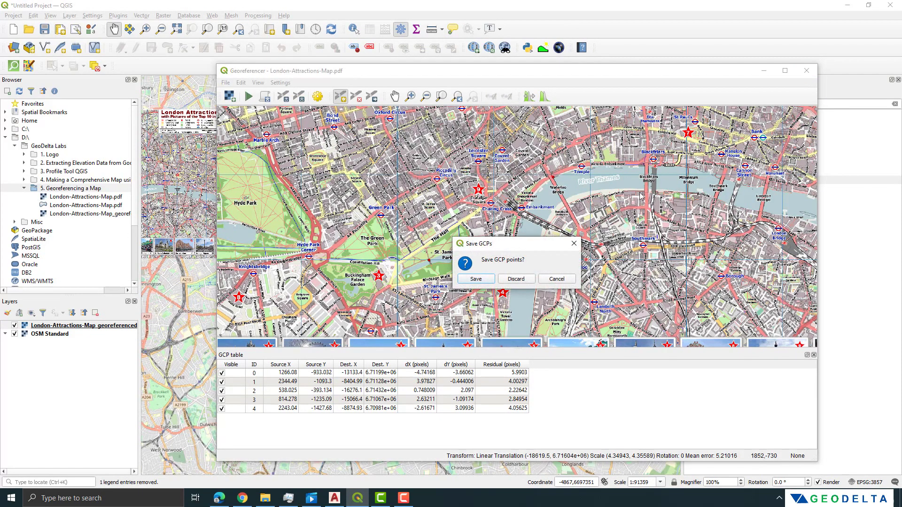
left_click(476, 279)
Examine how the georeferenced map's edges line up with OSM Standard along the Thames near Tower Bridge and around Hyde Park.
left_click_drag(245, 193, 563, 266)
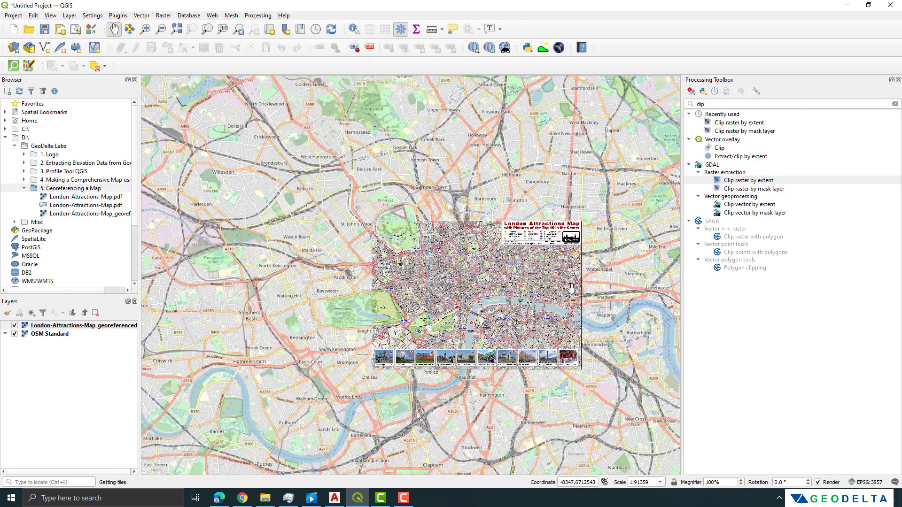
left_click_drag(531, 300, 567, 349)
scroll(558, 320, "up", 1)
left_click_drag(577, 313, 429, 266)
scroll(608, 327, "up", 1)
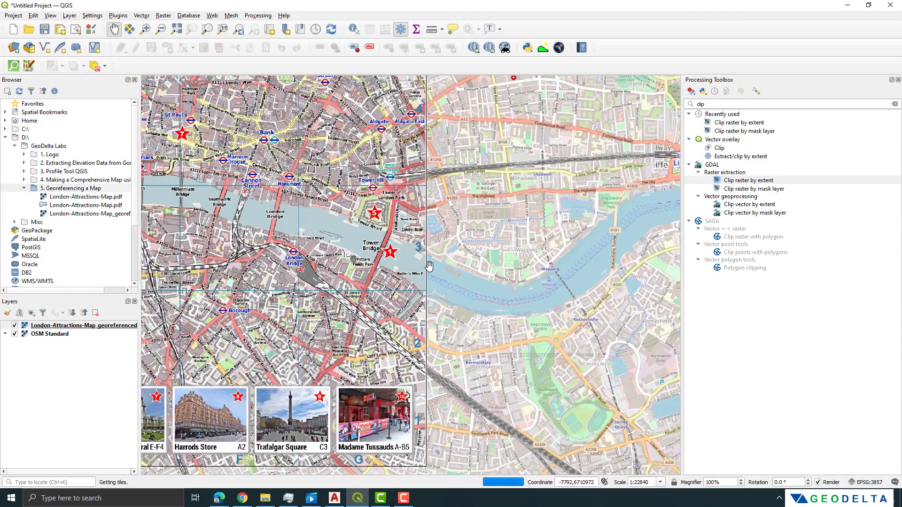
scroll(429, 266, "up", 1)
scroll(451, 280, "down", 1)
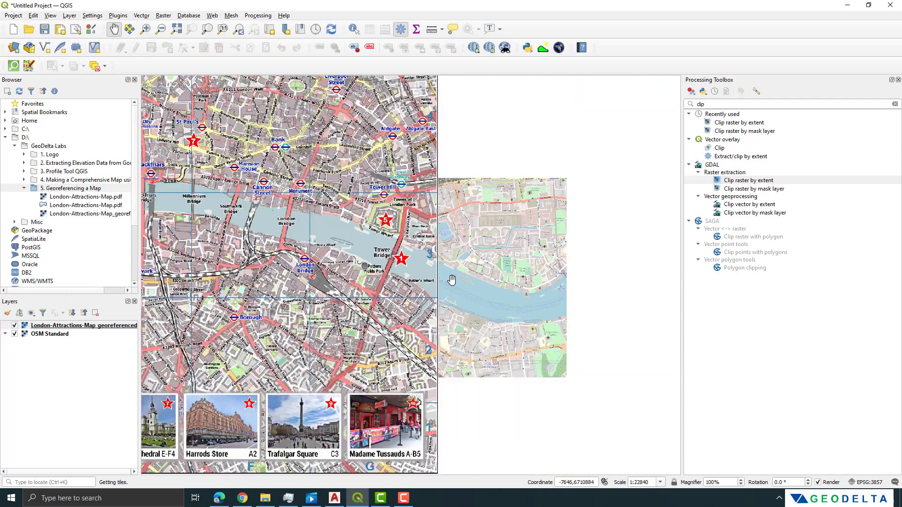
scroll(451, 281, "down", 2)
scroll(409, 282, "up", 4)
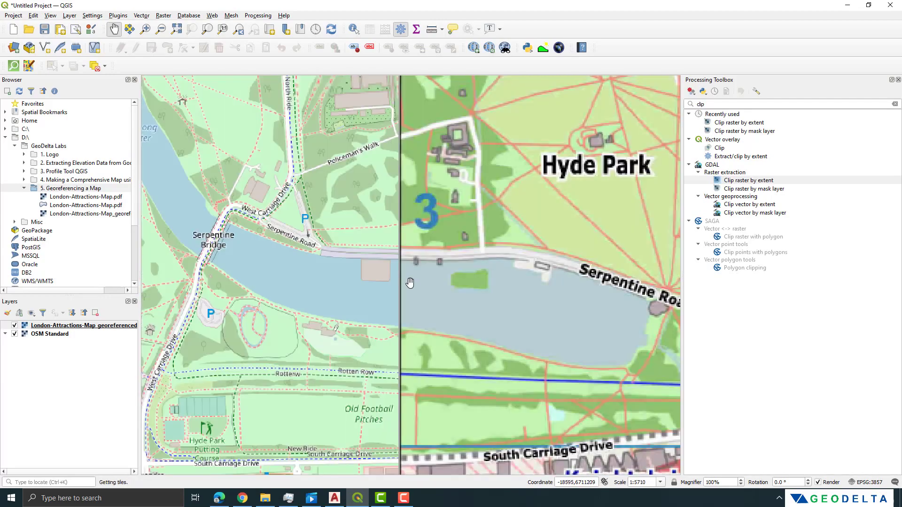
scroll(409, 281, "down", 1)
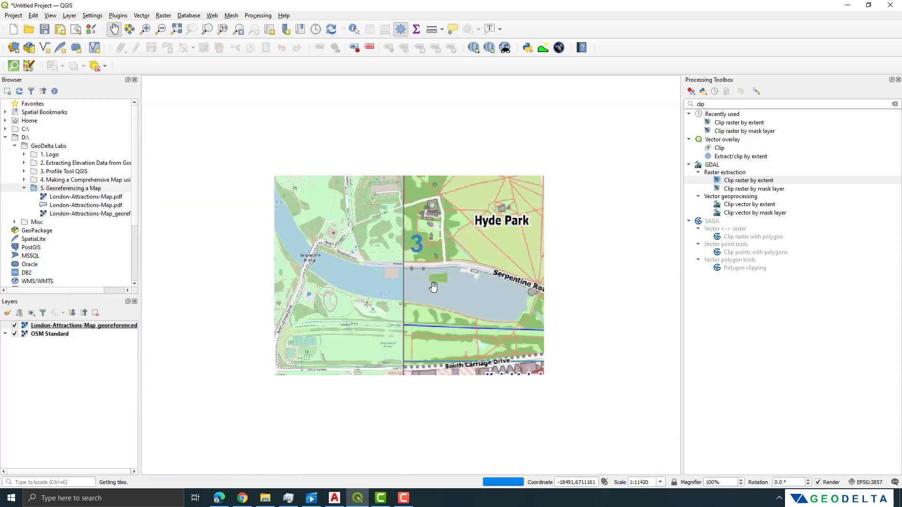
scroll(450, 292, "up", 1)
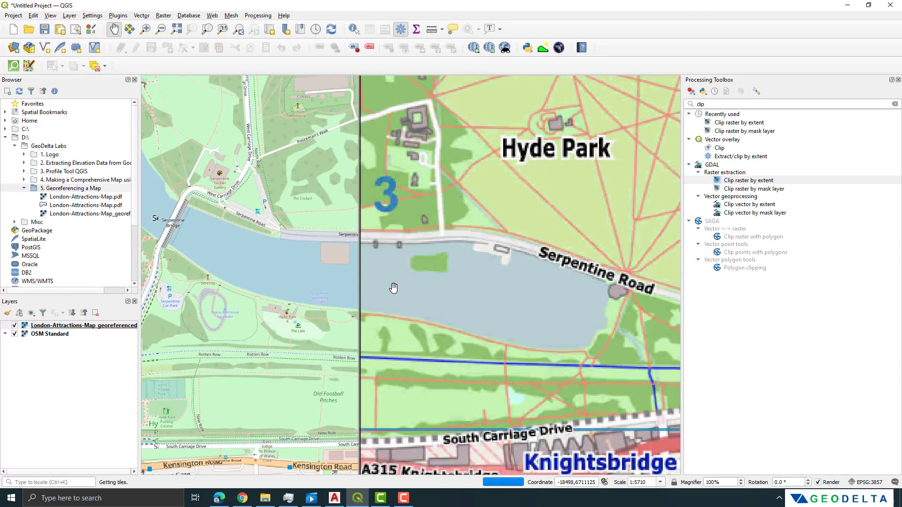
scroll(423, 290, "down", 3)
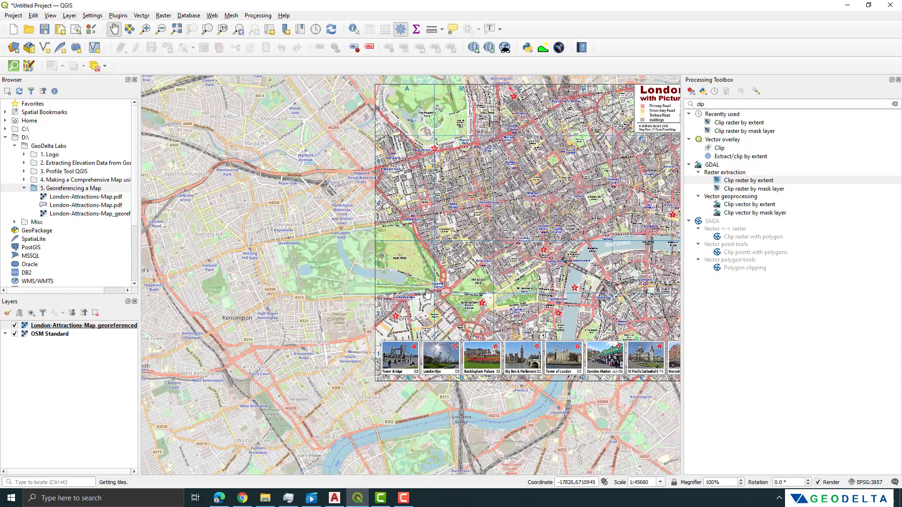
scroll(428, 294, "down", 1)
scroll(413, 280, "up", 1)
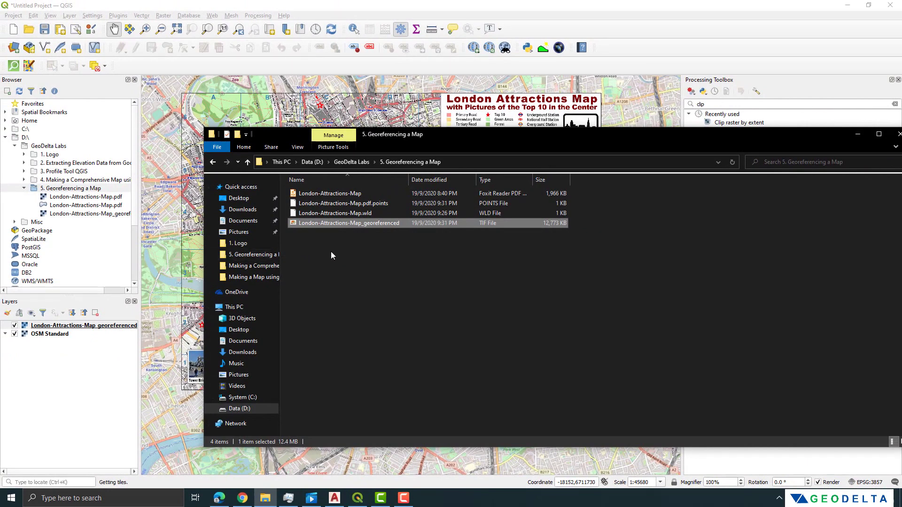
Remove the London-Attractions-Map_georeferenced layer from the project.
right_click(79, 325)
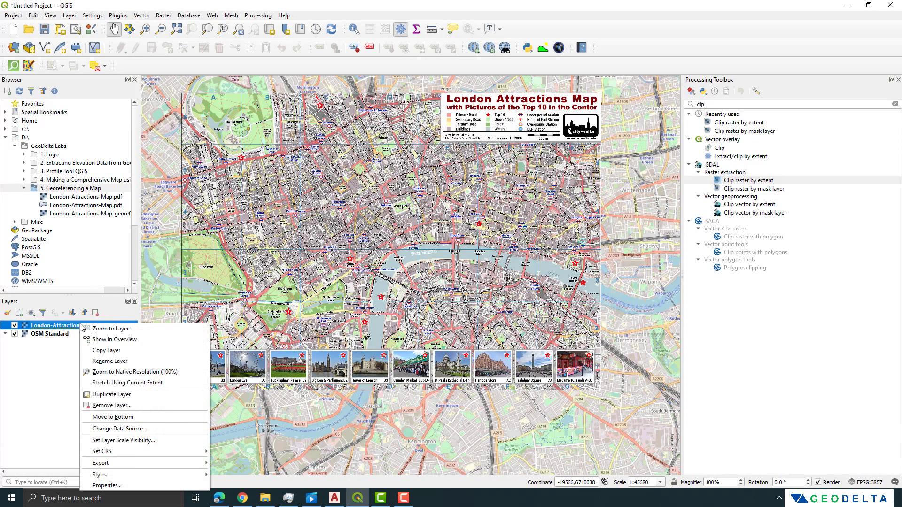
left_click(112, 405)
left_click(414, 283)
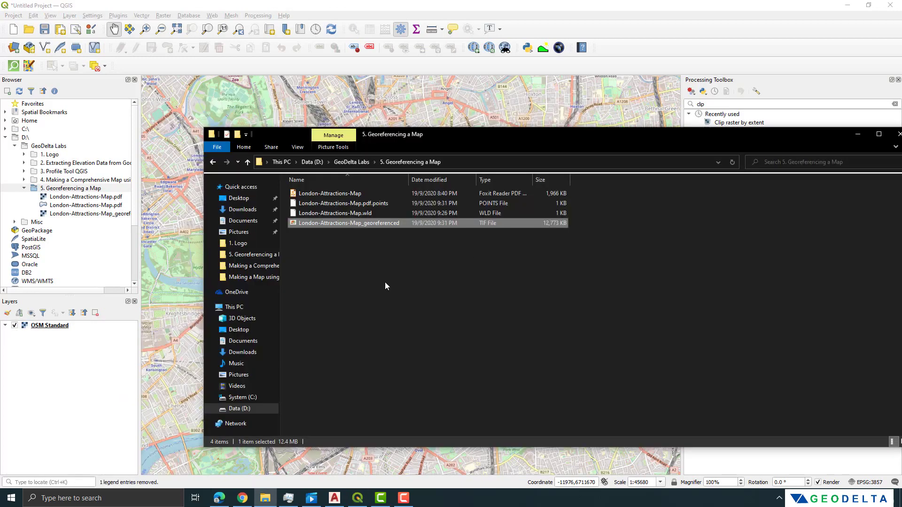
In File Explorer, create a new folder inside 5. Georeferencing a Map and move the London-Attractions-Map_georeferenced TIF file into it.
right_click(384, 281)
mouse_move(419, 393)
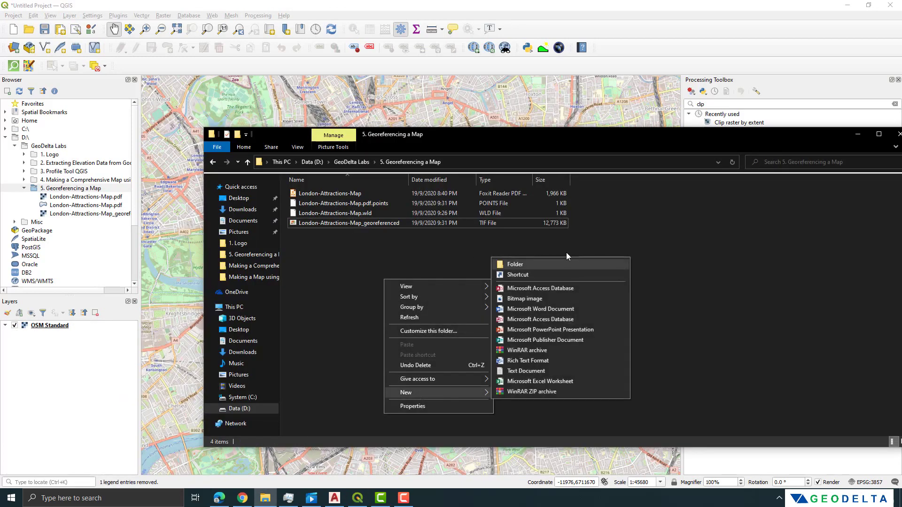
left_click(534, 263)
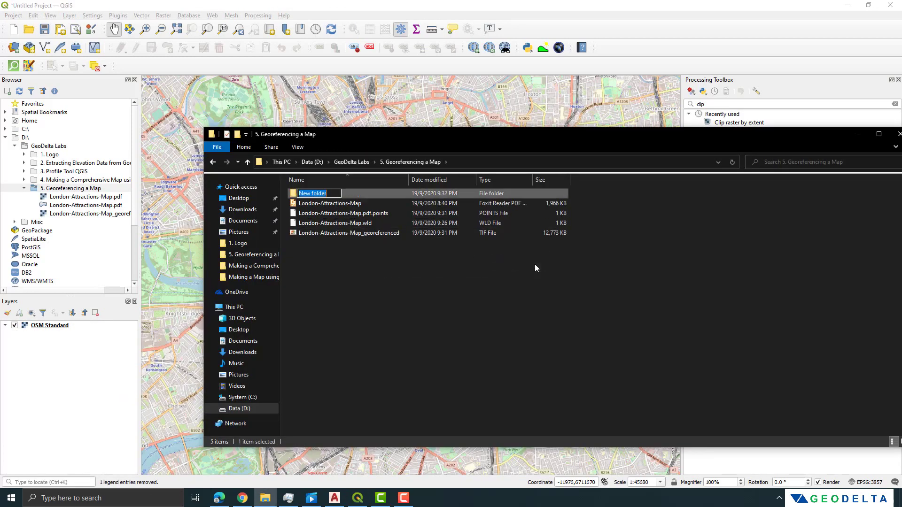
left_click(351, 244)
left_click(352, 233)
left_click_drag(351, 233, 338, 190)
Add the georeferenced TIF from the new folder to the QGIS map canvas and check its alignment with OSM Standard.
double_click(338, 192)
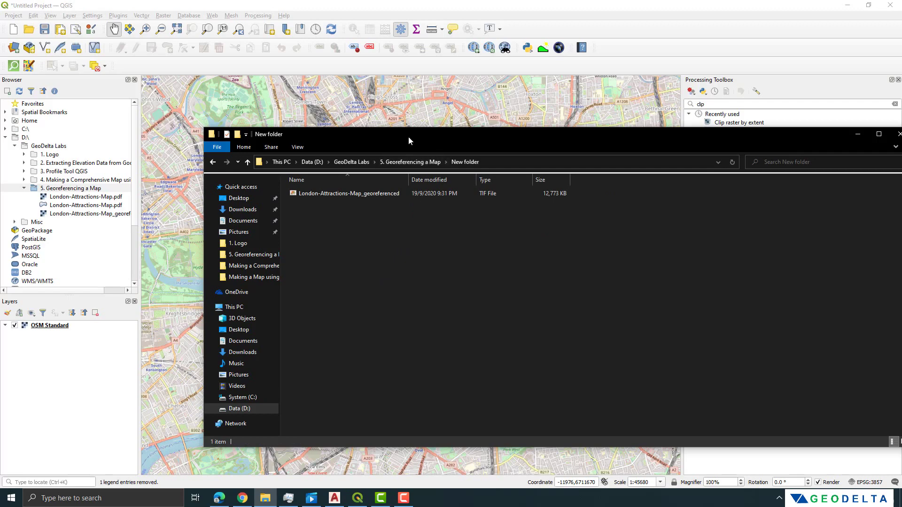
left_click_drag(408, 136, 503, 144)
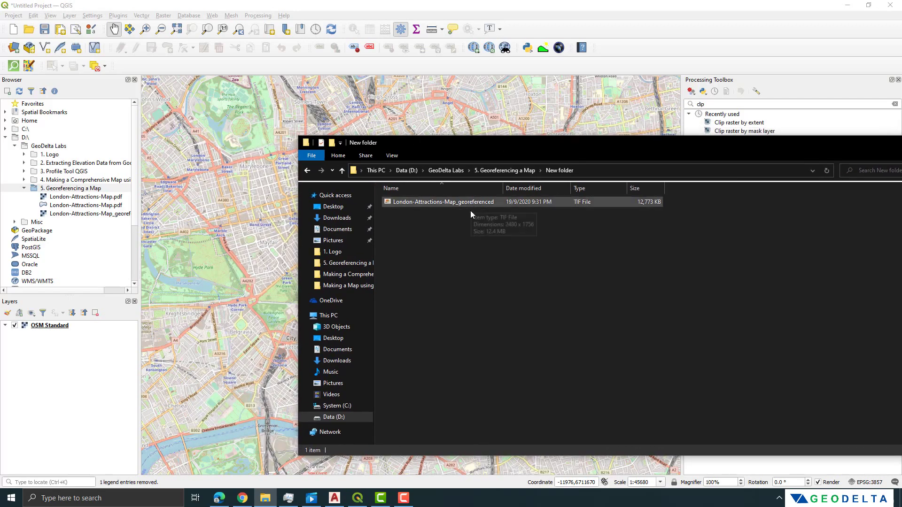
left_click(470, 205)
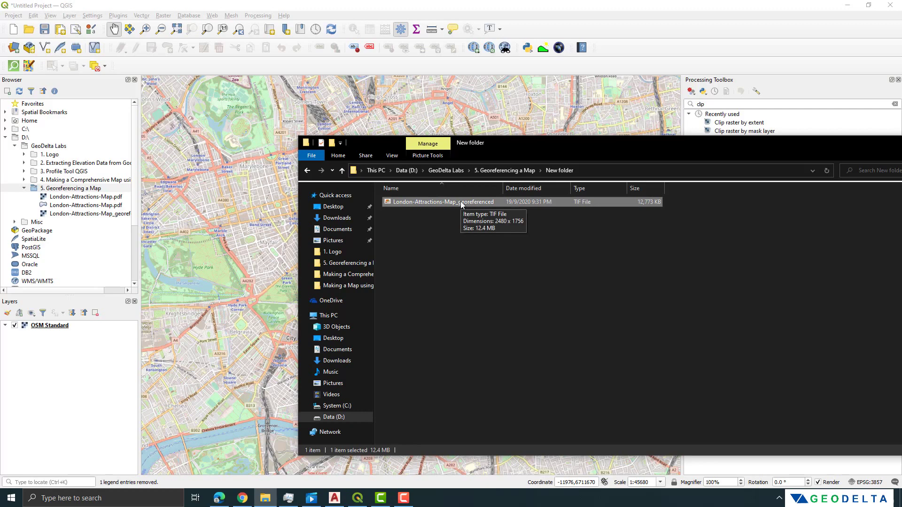
mouse_move(398, 211)
left_mouse_down()
mouse_move(235, 213)
mouse_move(232, 224)
left_mouse_up()
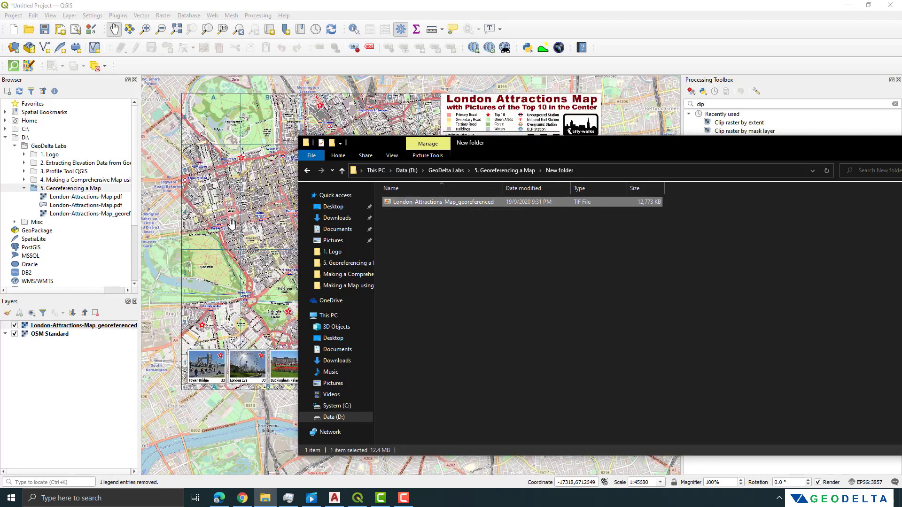
left_click(254, 235)
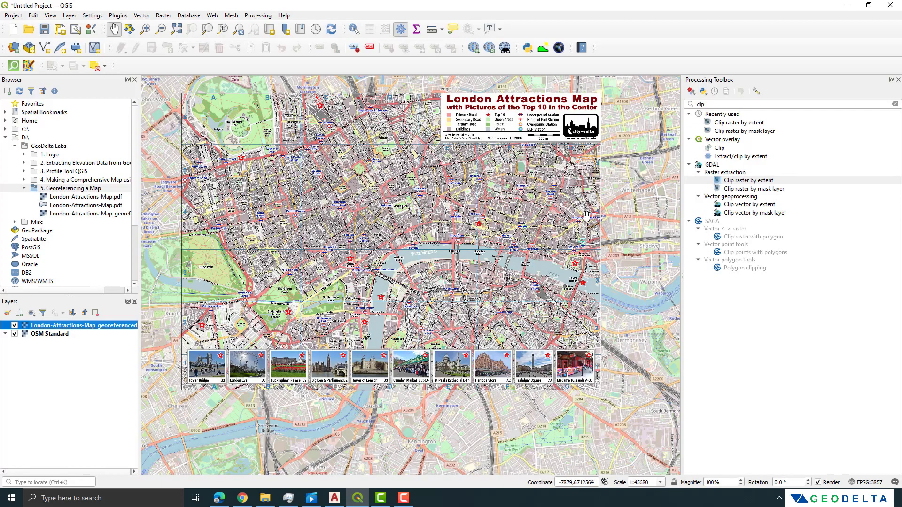
scroll(539, 271, "up", 1)
scroll(562, 274, "down", 1)
scroll(562, 273, "up", 1)
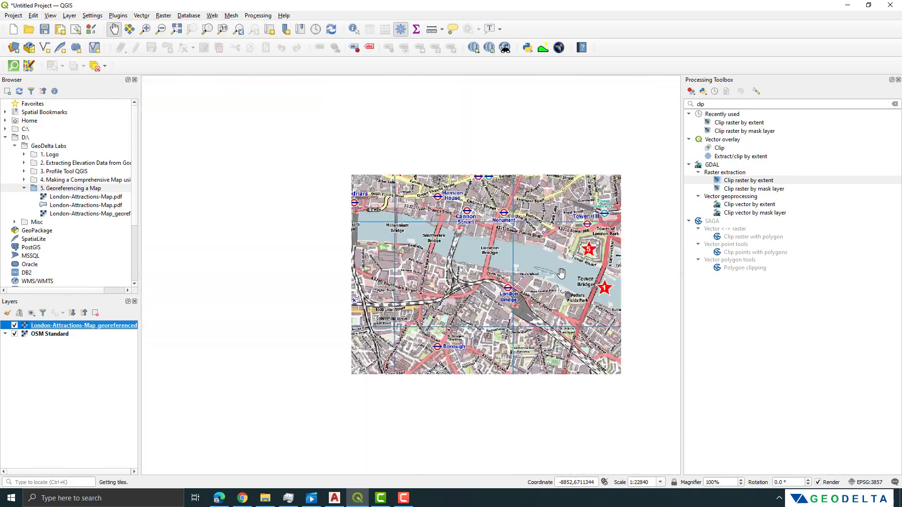
scroll(562, 274, "down", 2)
scroll(457, 292, "up", 1)
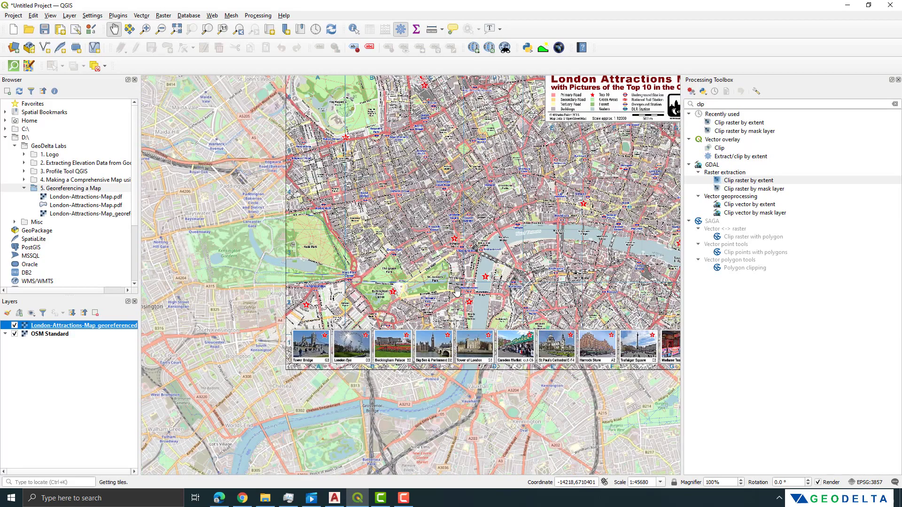
Hide the OSM Standard layer and add the Google Sat XYZ tiles to the map.
scroll(52, 235, "down", 3)
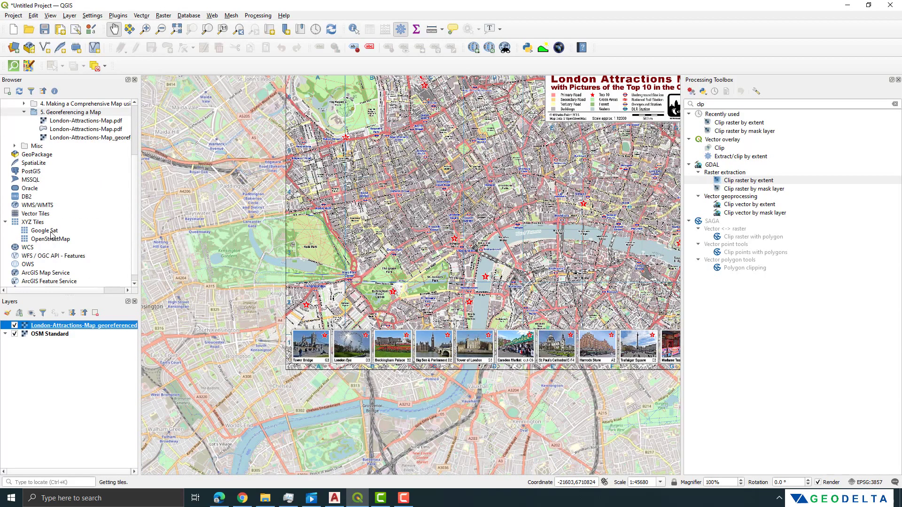
left_click(14, 334)
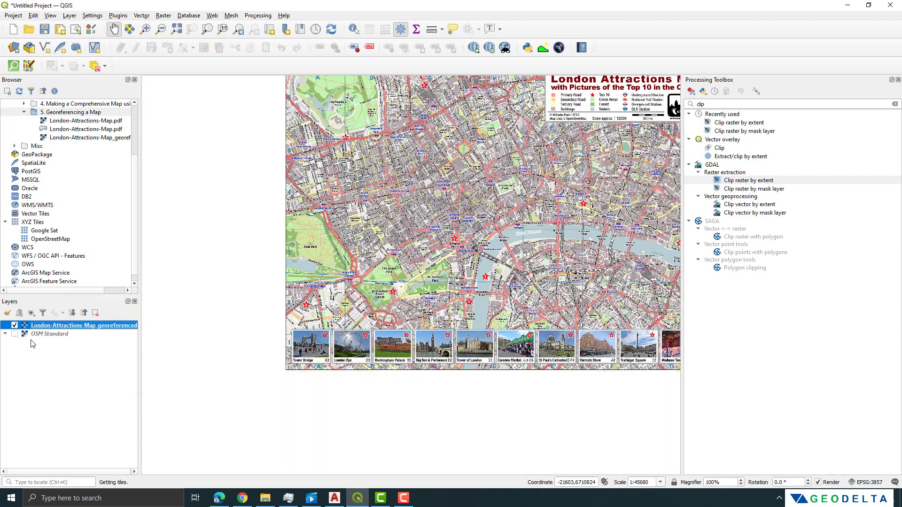
left_click(52, 232)
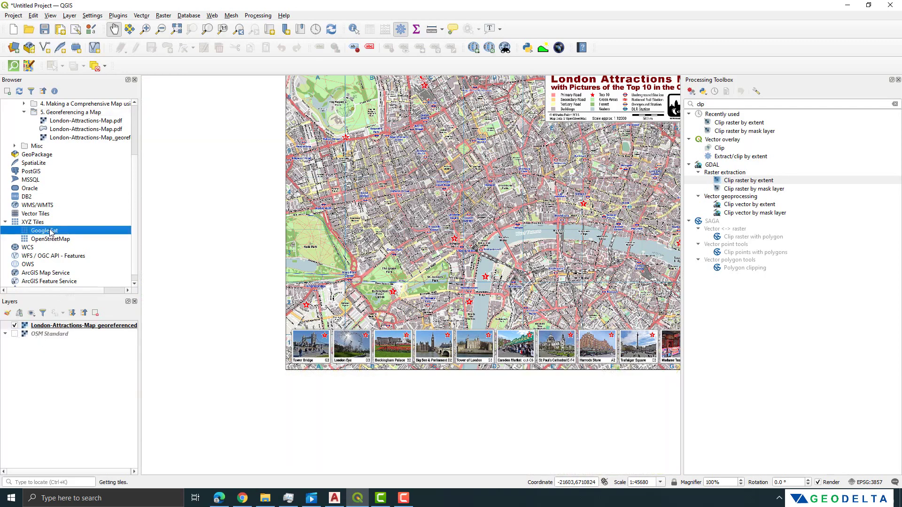
left_click_drag(51, 234, 207, 287)
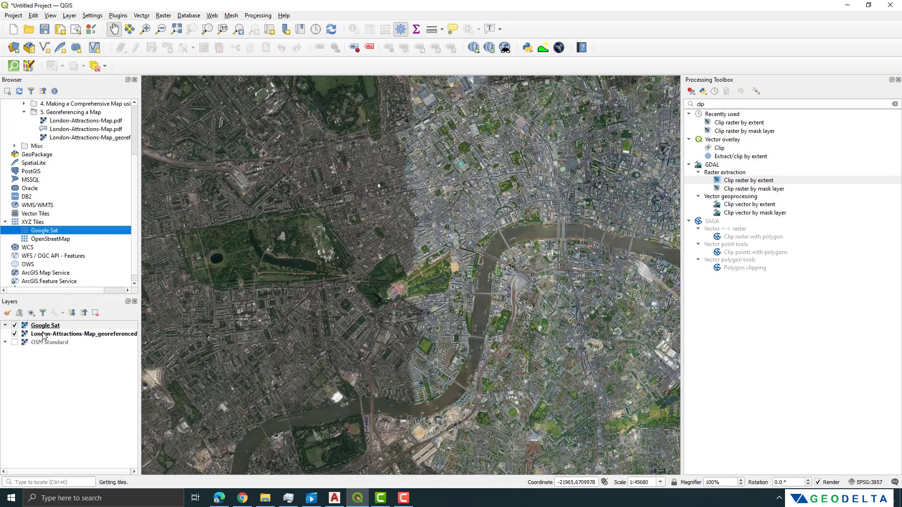
Move the georeferenced map layer above Google Sat and compare its edges with the satellite imagery near Tower Bridge and Hyde Park.
left_click(56, 335)
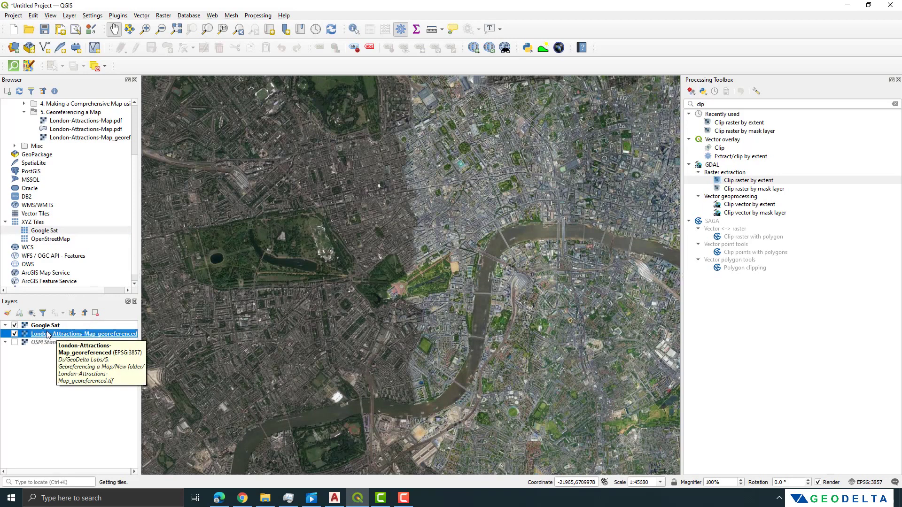
left_click_drag(58, 335, 62, 325)
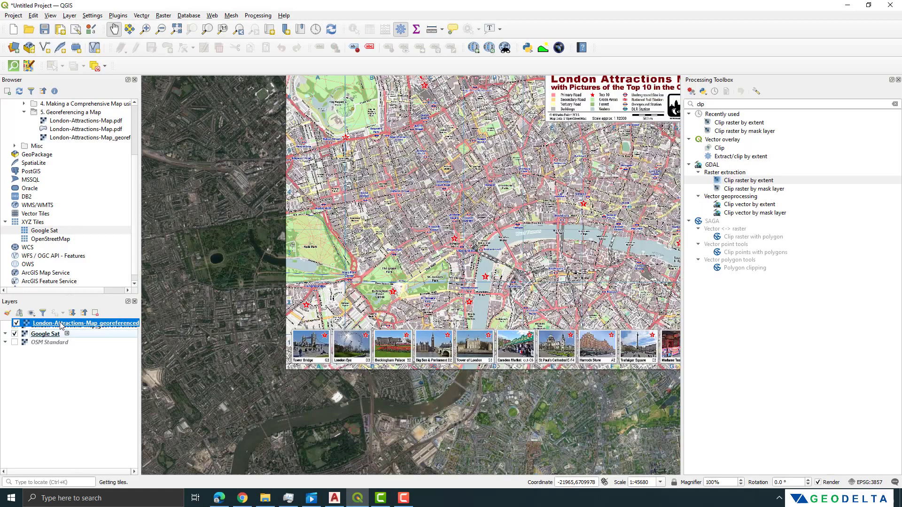
left_click_drag(419, 272, 172, 268)
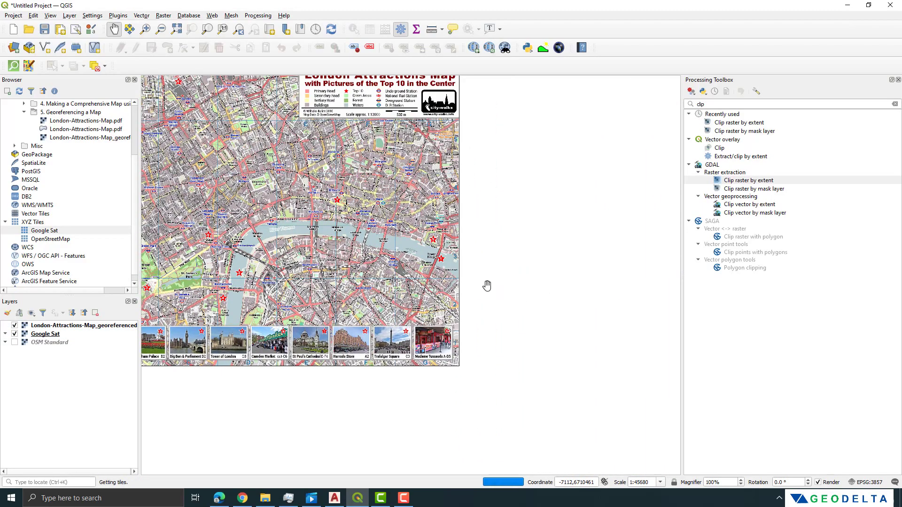
scroll(468, 270, "up", 3)
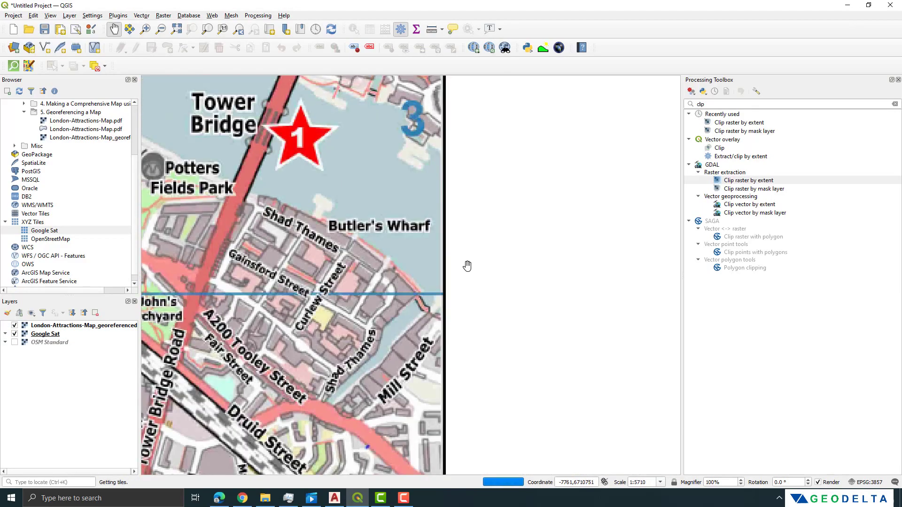
scroll(467, 266, "down", 5)
scroll(333, 252, "up", 3)
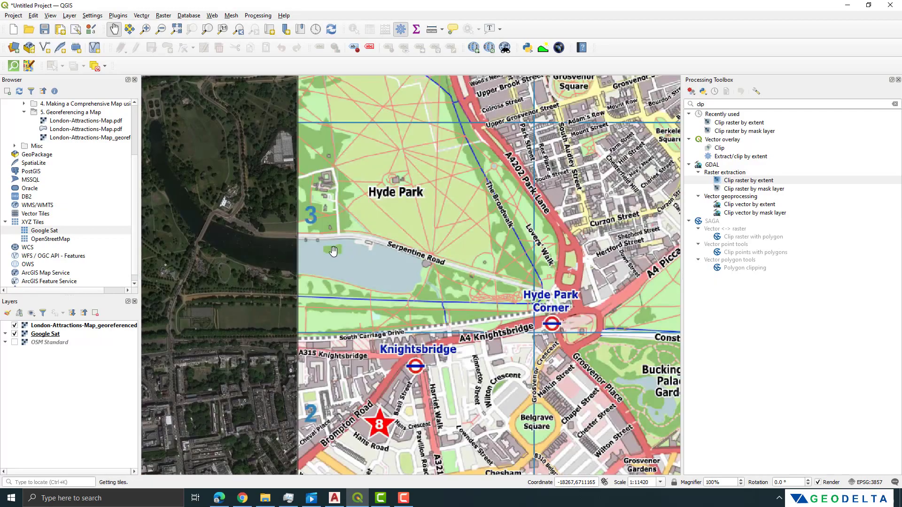
scroll(333, 251, "down", 2)
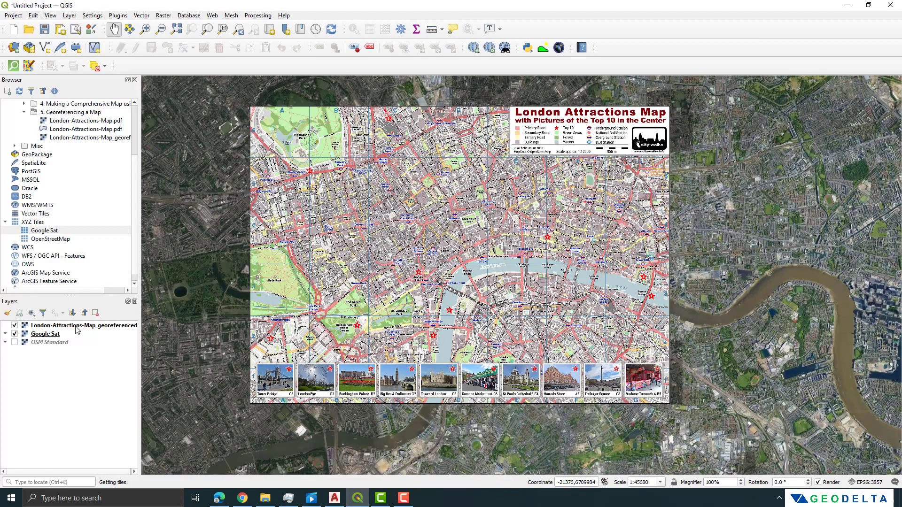
Lower the global opacity of the London-Attractions-Map_georeferenced layer to 58.9% and compare it with the Google Sat imagery around the Thames.
left_click(77, 326)
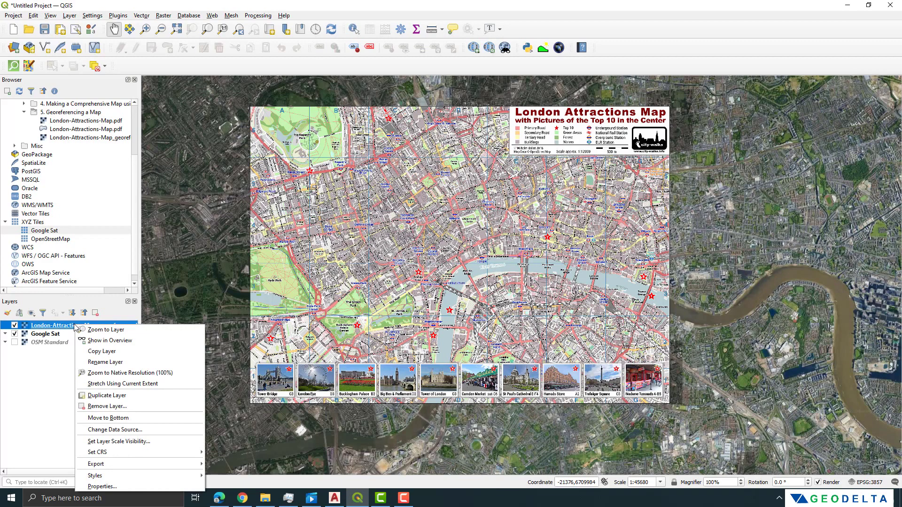
left_click(112, 487)
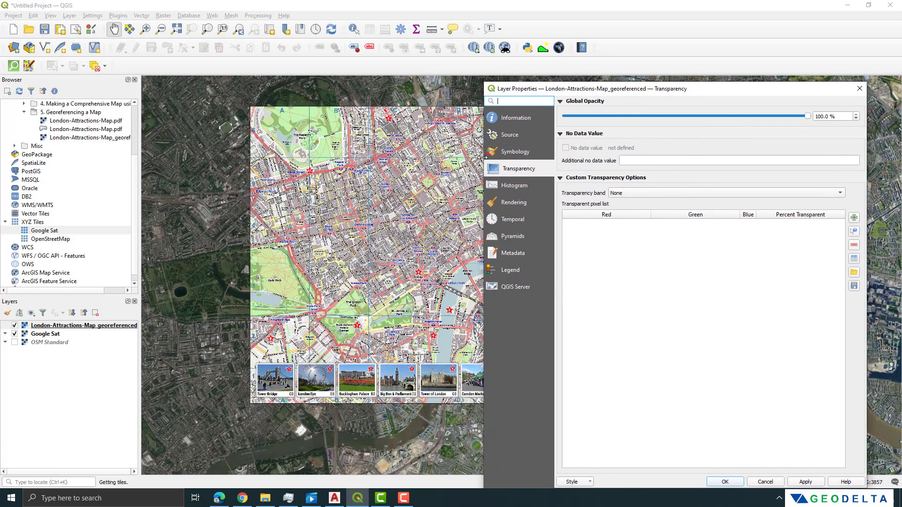
left_click_drag(484, 158, 538, 158)
left_click_drag(809, 118, 745, 118)
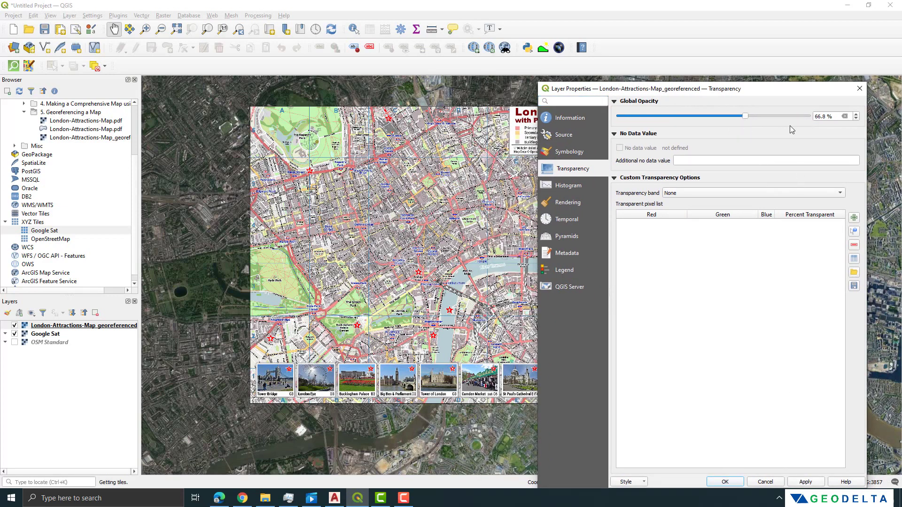
left_click_drag(774, 90, 774, 50)
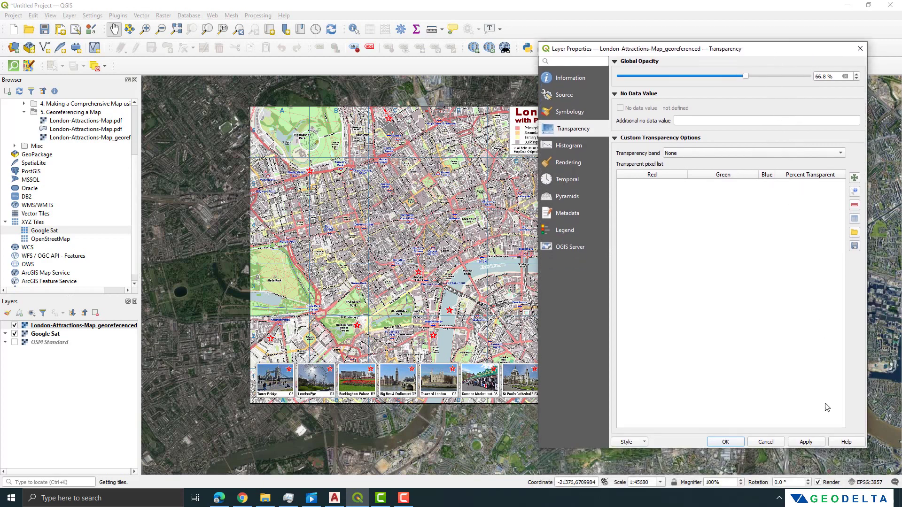
left_click(802, 443)
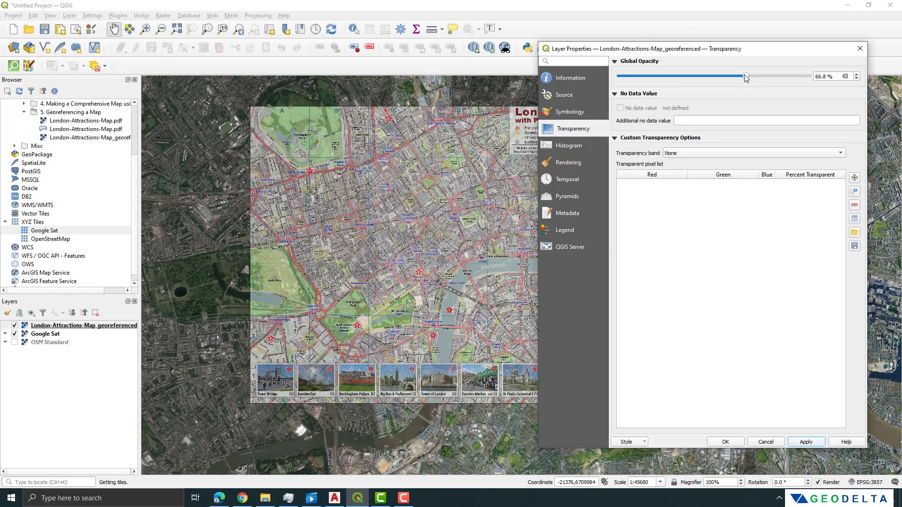
left_click_drag(746, 77, 730, 78)
left_click(805, 443)
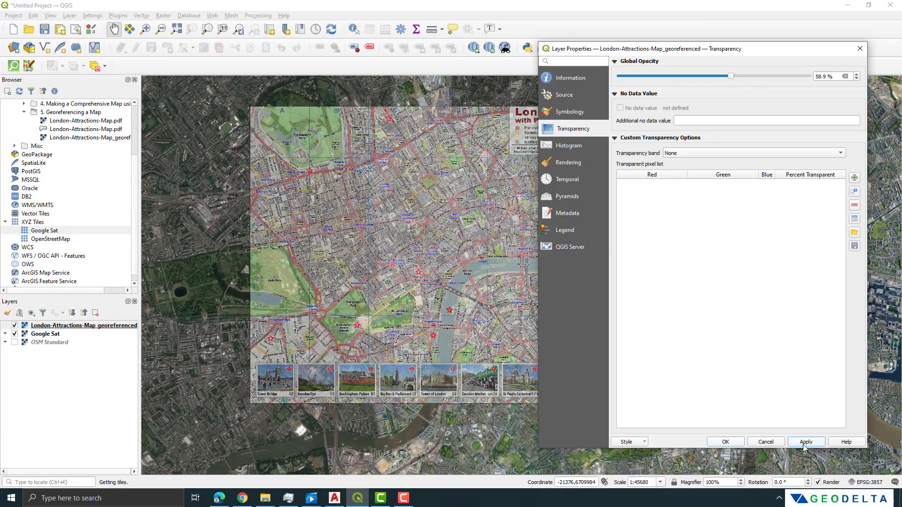
left_click(736, 444)
scroll(446, 274, "up", 1)
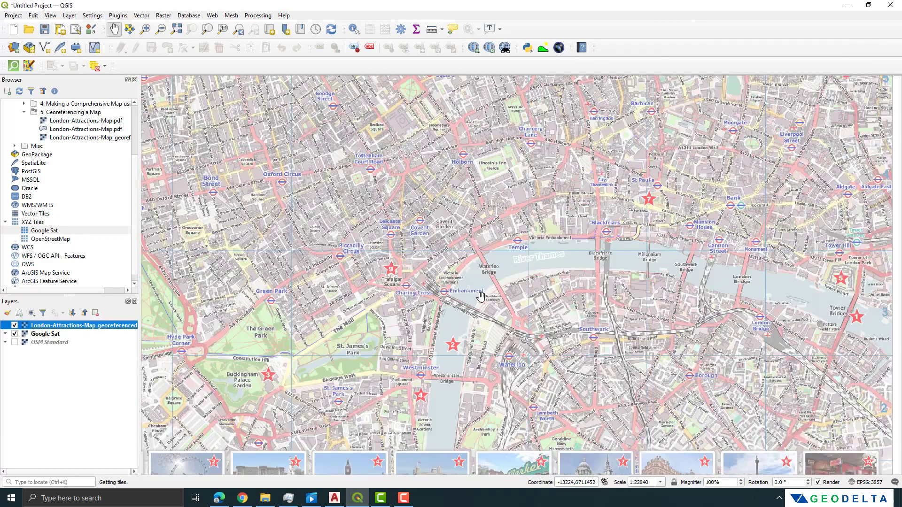
scroll(611, 231, "down", 1)
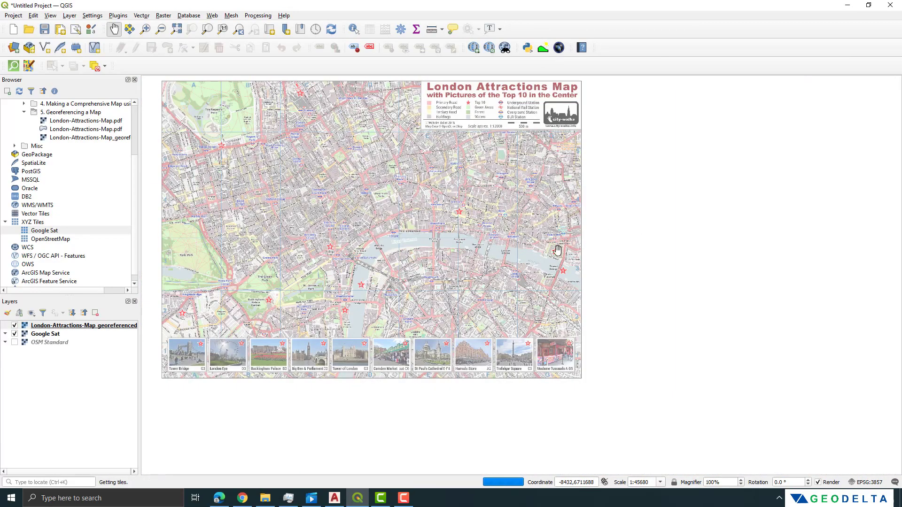
scroll(557, 250, "up", 1)
scroll(557, 251, "down", 1)
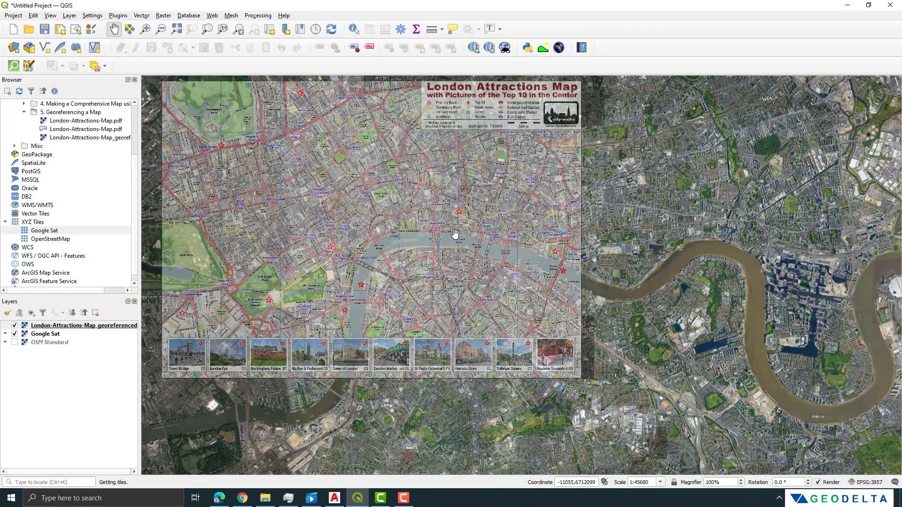
left_click_drag(557, 251, 608, 280)
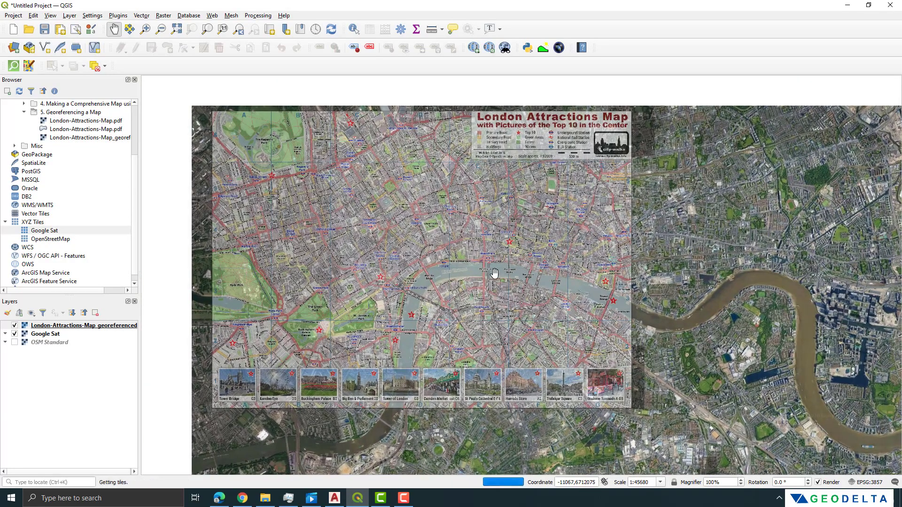
Restore the georeferenced map layer to full opacity and inspect the map around Tower Bridge.
right_click(85, 328)
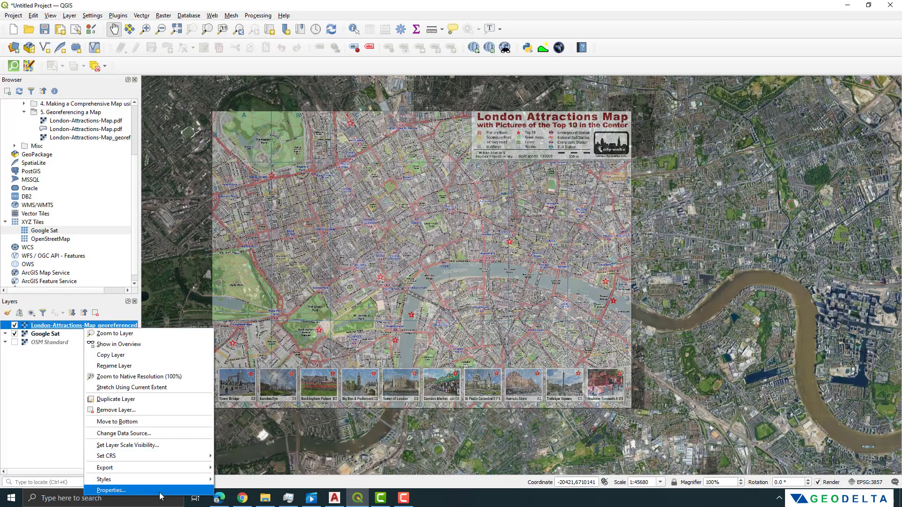
left_click(161, 492)
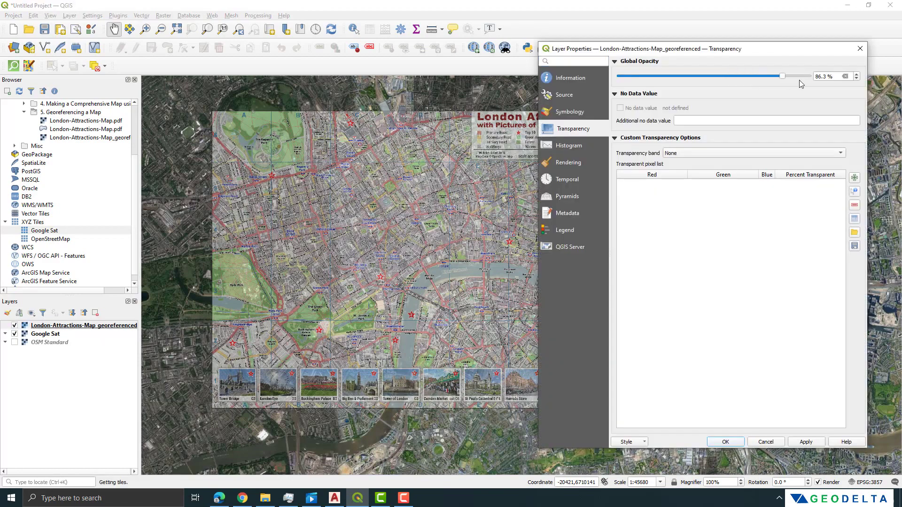
left_click(806, 442)
left_click(725, 442)
left_click_drag(476, 208, 569, 243)
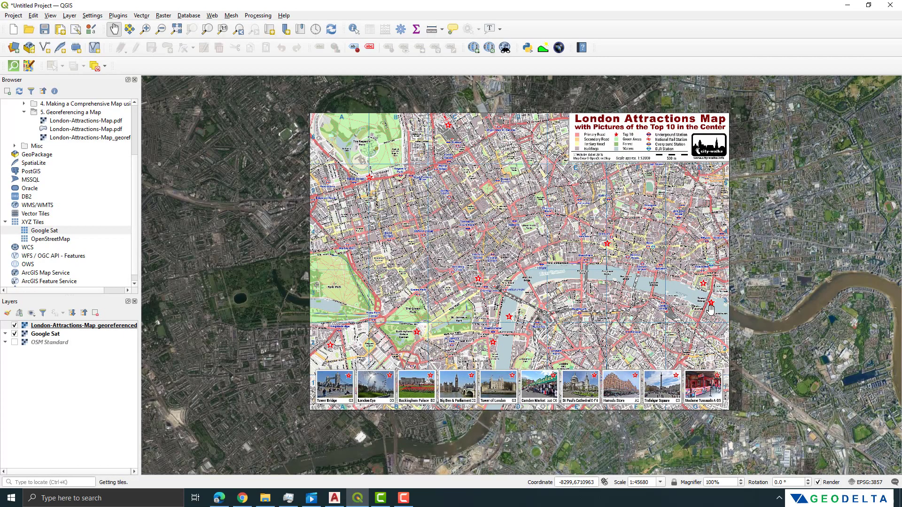
scroll(711, 296, "up", 1)
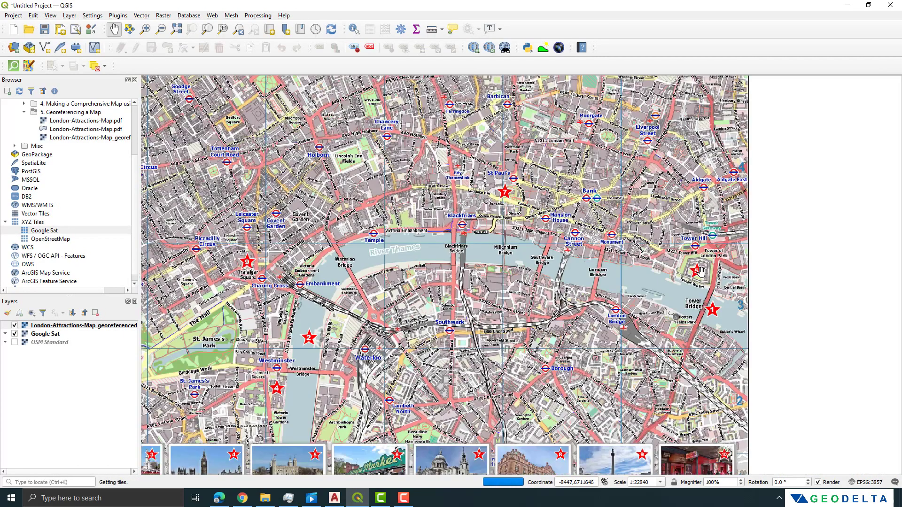
scroll(701, 270, "down", 1)
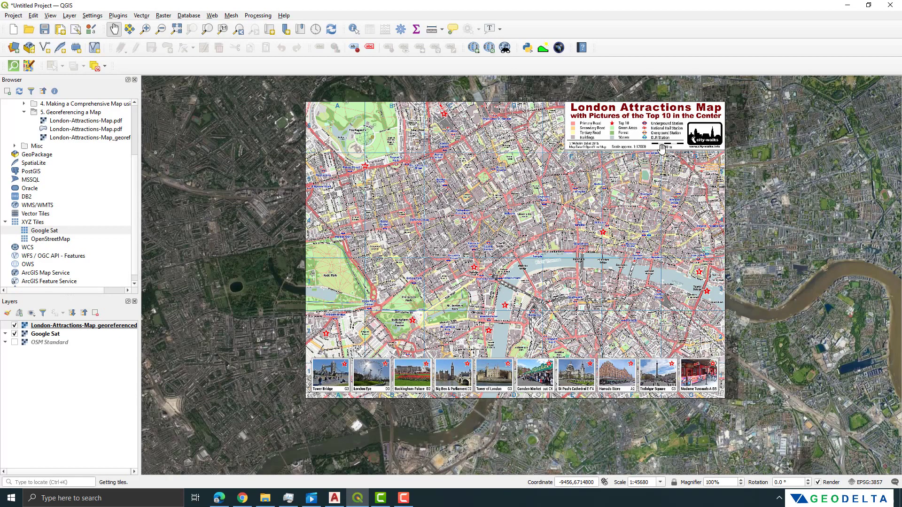
left_click_drag(662, 149, 606, 170)
scroll(60, 161, "up", 1)
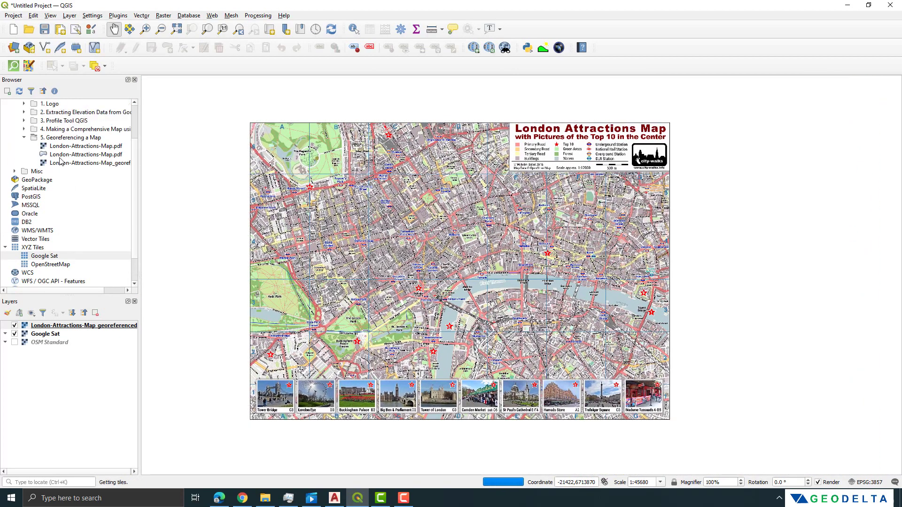
Create a point shapefile named attractions_london in the 5. Georeferencing a Map folder, using EPSG:4326 - WGS 84.
left_click(69, 138)
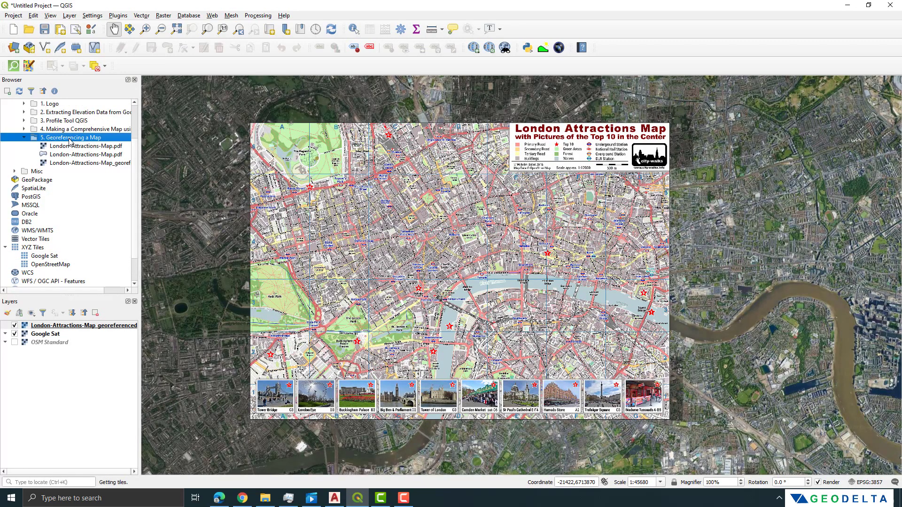
right_click(70, 140)
mouse_move(106, 141)
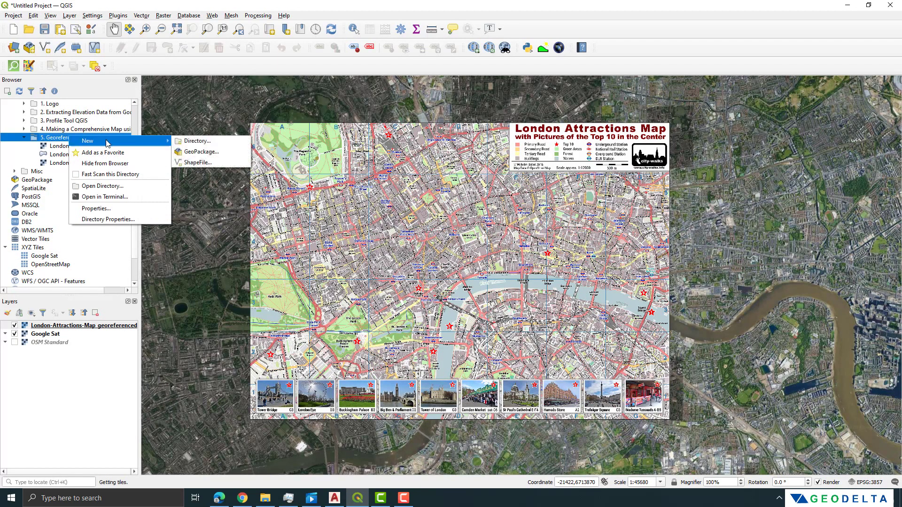
left_click(198, 162)
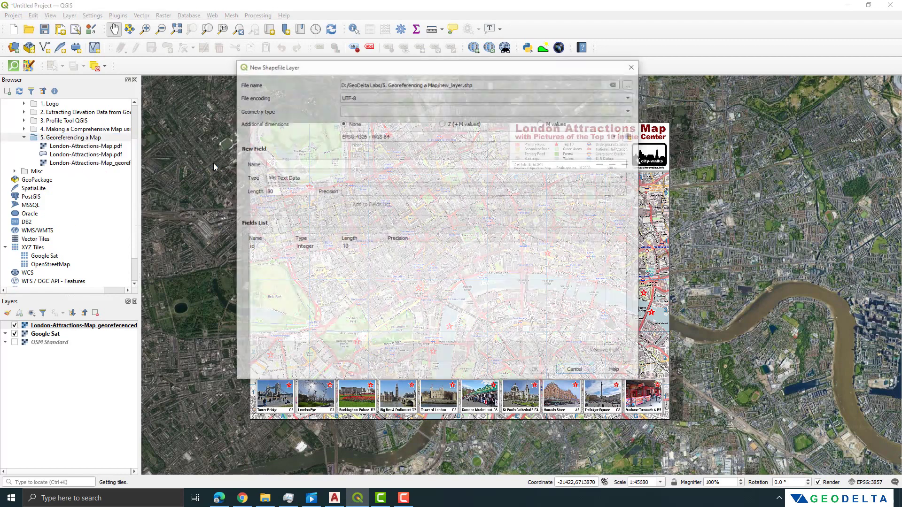
left_click_drag(454, 66, 495, 138)
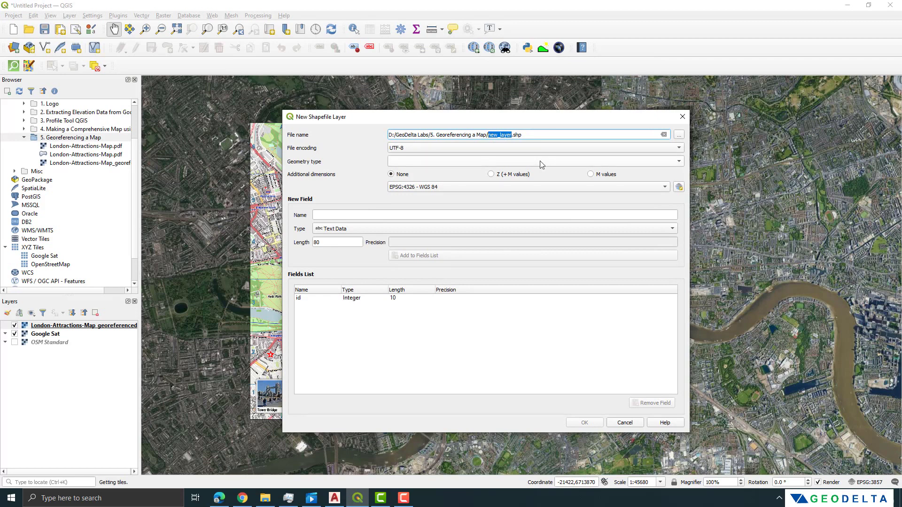
type("attractions_london")
left_click(456, 162)
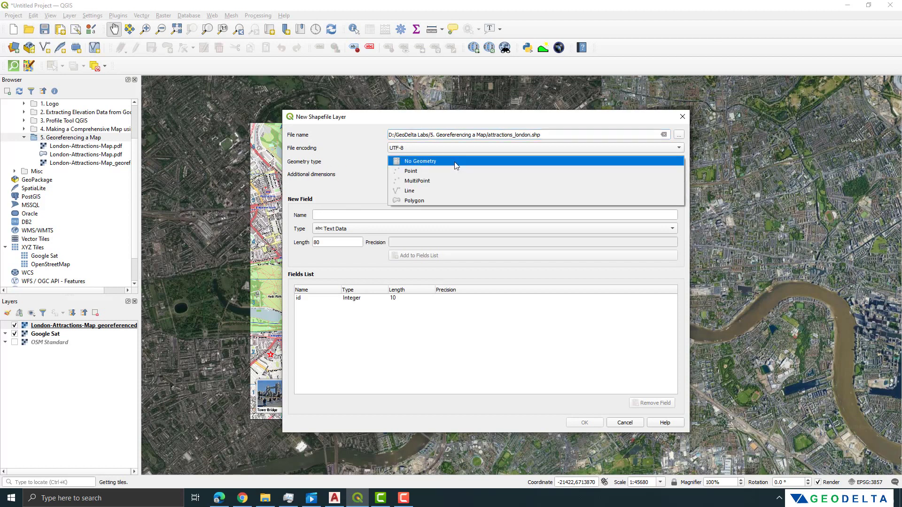
left_click(426, 172)
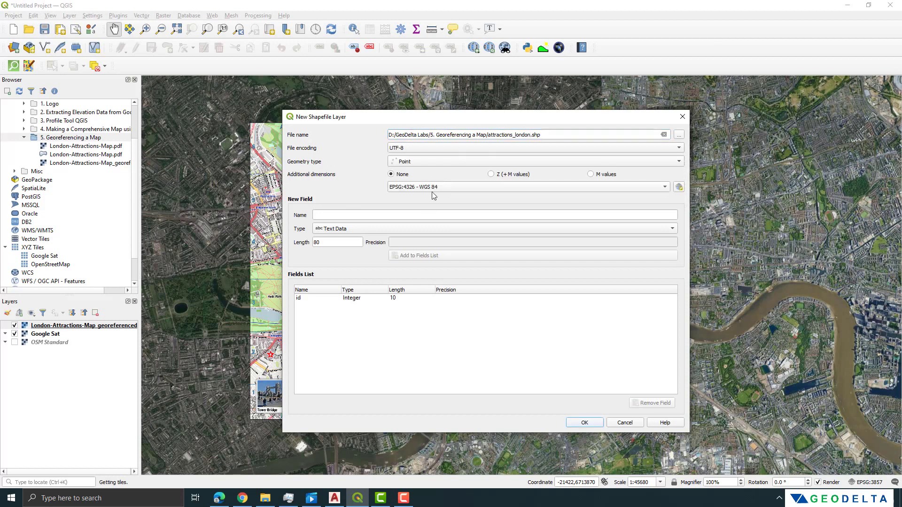
left_click(434, 190)
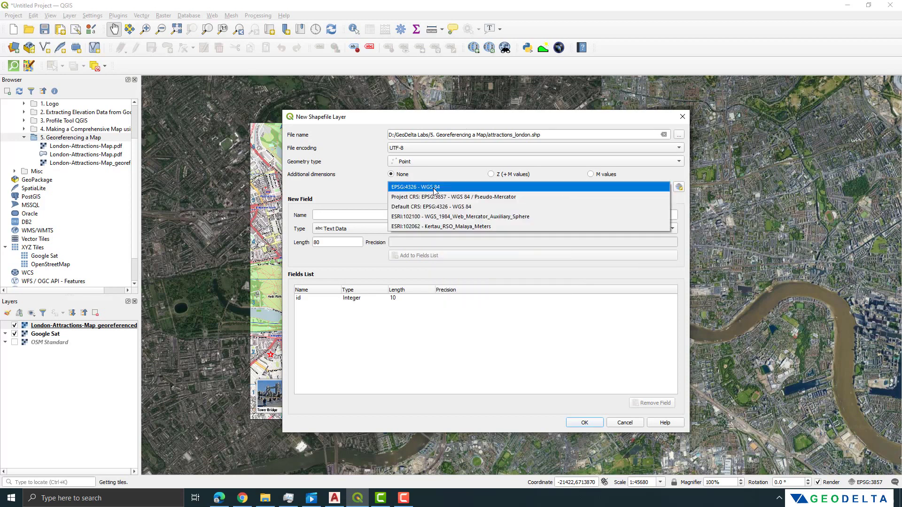
left_click(434, 188)
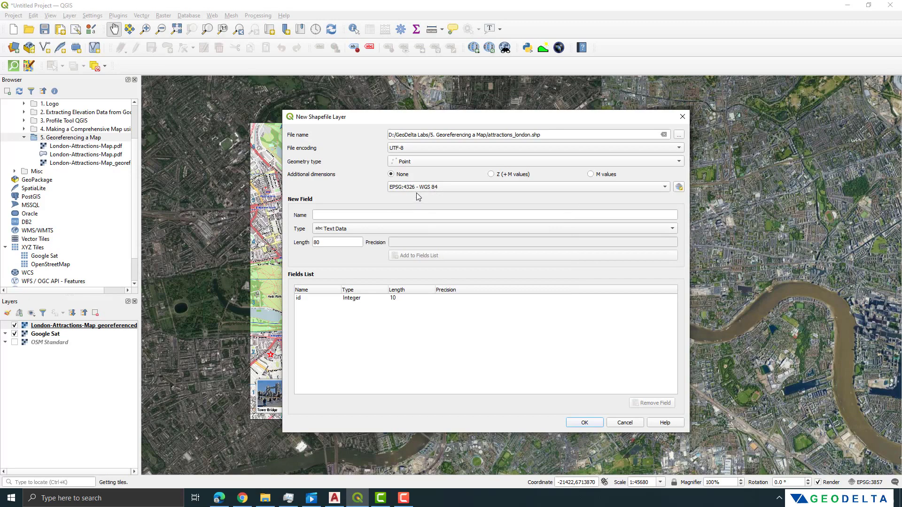
key("Return")
Add attractions_london.shp to the map and turn on editing for the layer.
left_click(80, 156)
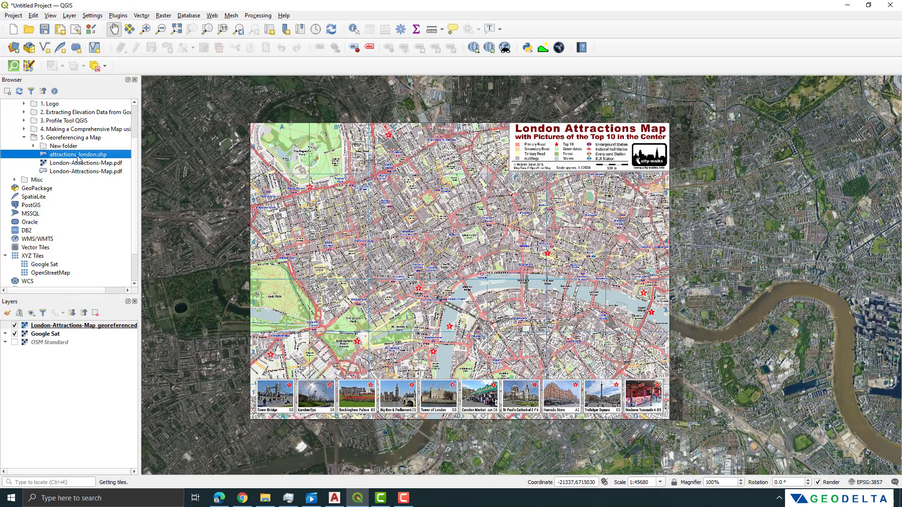
left_click_drag(78, 159, 208, 201)
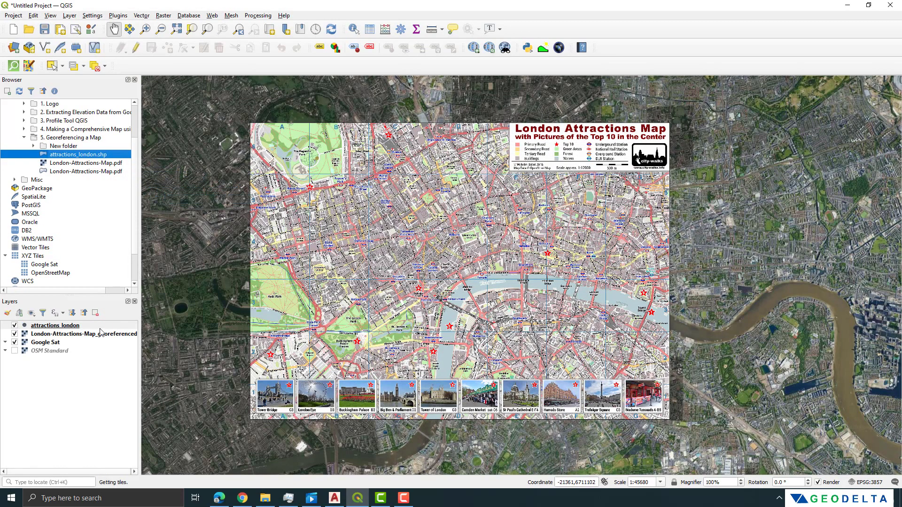
left_click(62, 326)
right_click(62, 328)
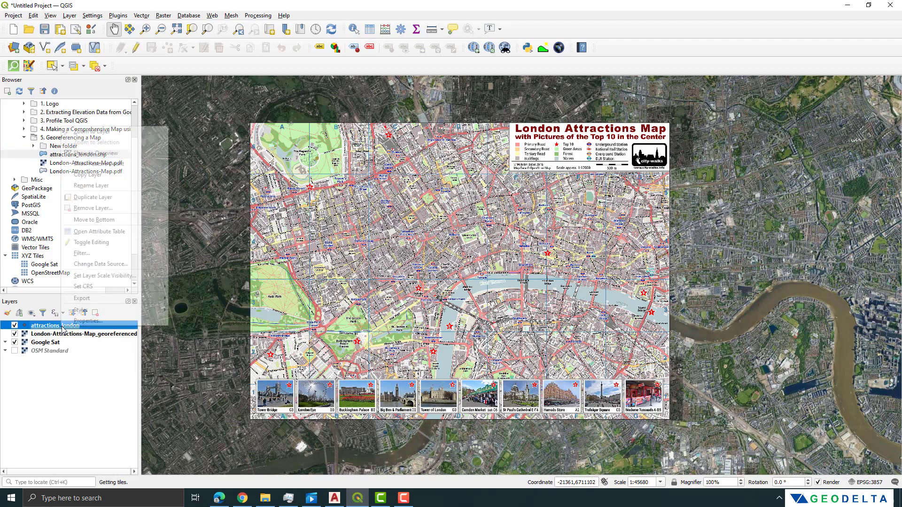
left_click(99, 243)
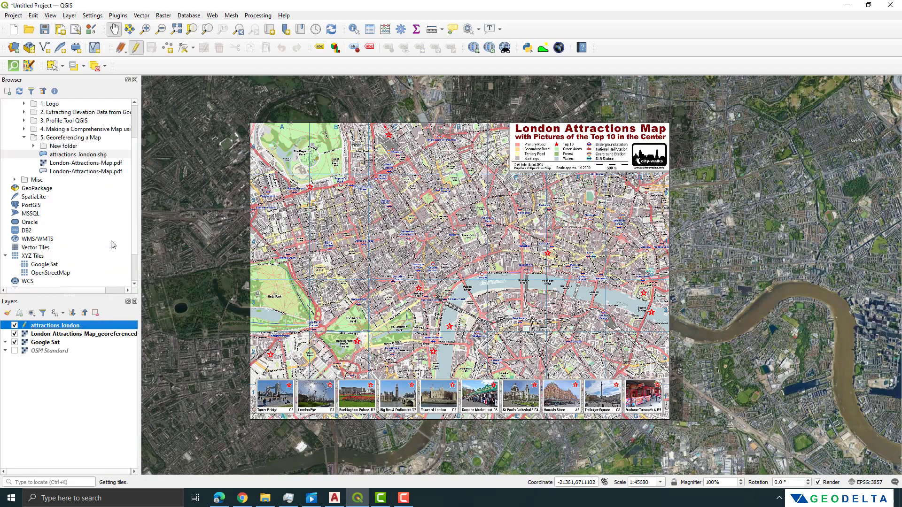
Add a point feature on attraction star 1 at Tower Bridge.
left_click(167, 48)
scroll(659, 312, "up", 2)
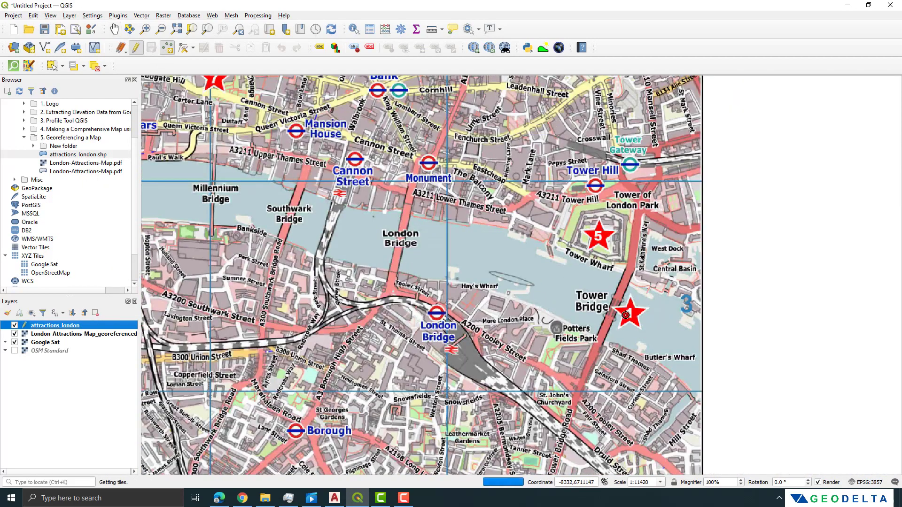
left_click(630, 314)
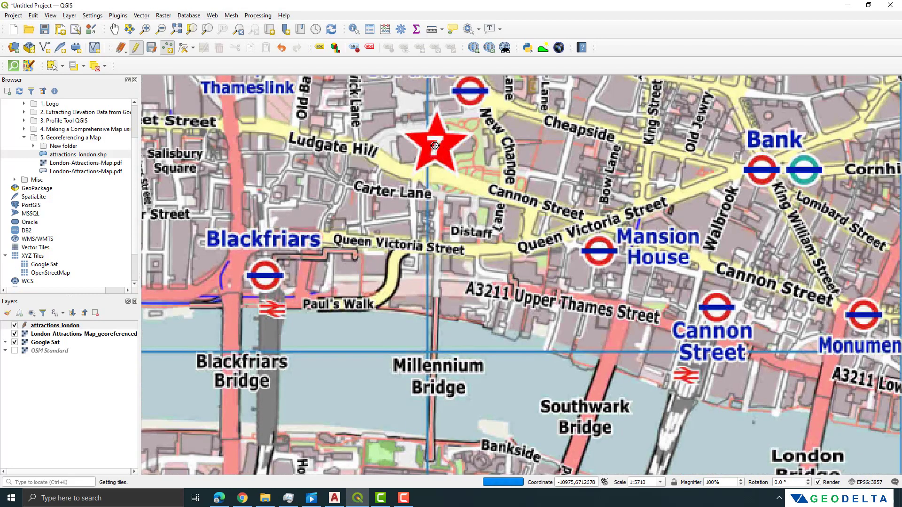
Add a point feature on attraction star 7 north of Millennium Bridge with id 7.
left_click(435, 146)
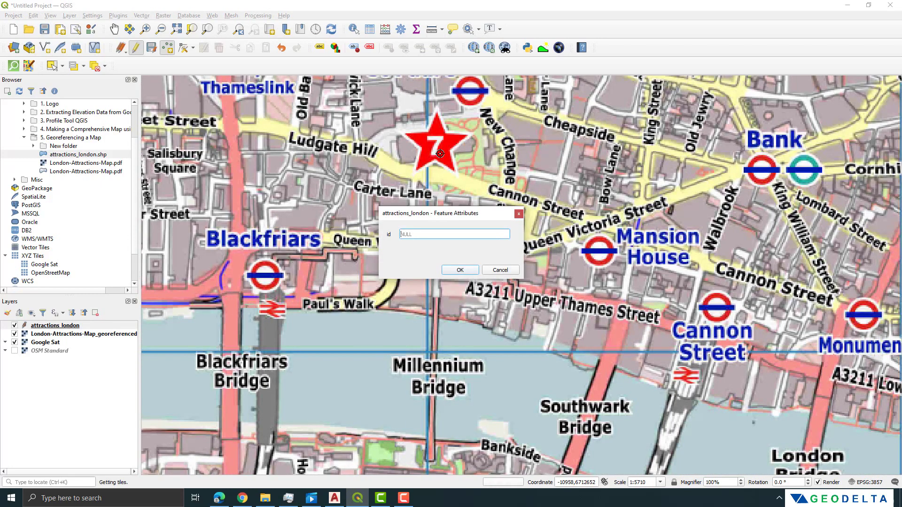
type("7")
left_click(460, 269)
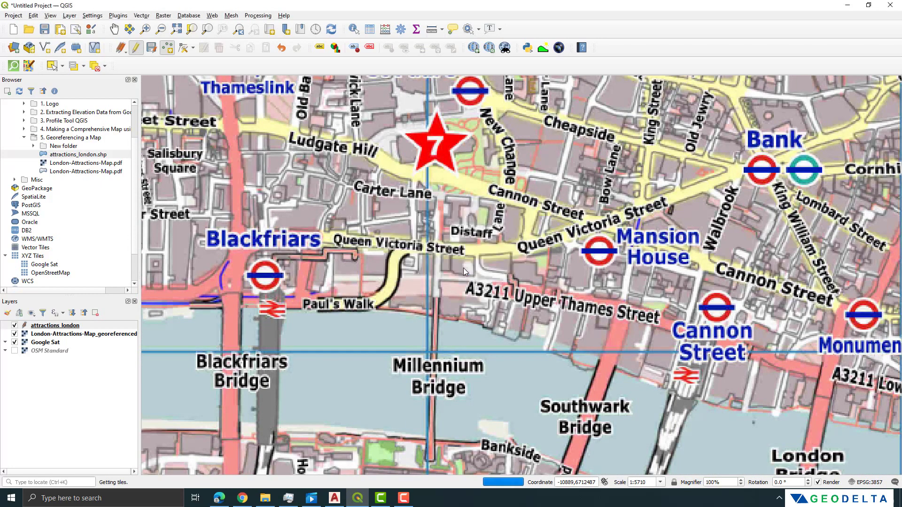
Add a point feature with id 8 on the attraction star beside Brompton Road, southwest of Knightsbridge station.
scroll(411, 266, "down", 1)
scroll(411, 268, "down", 2)
scroll(348, 319, "up", 2)
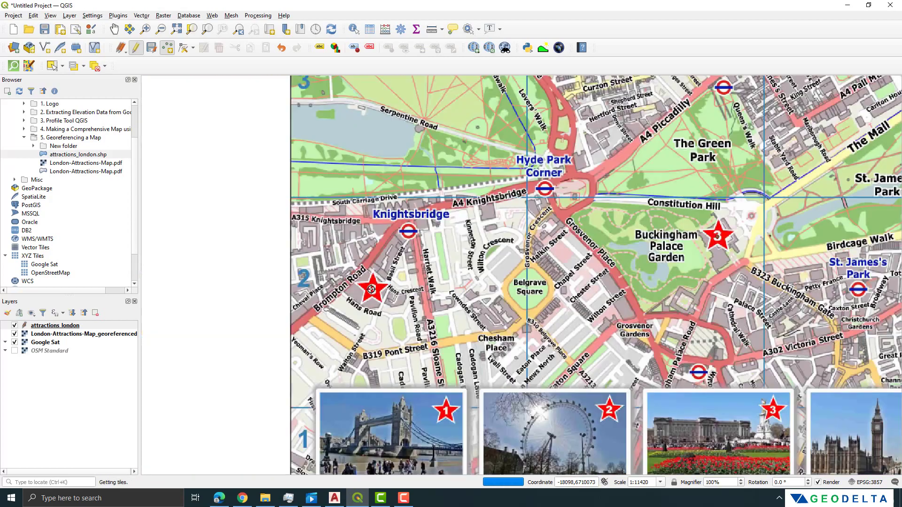
left_click(372, 289)
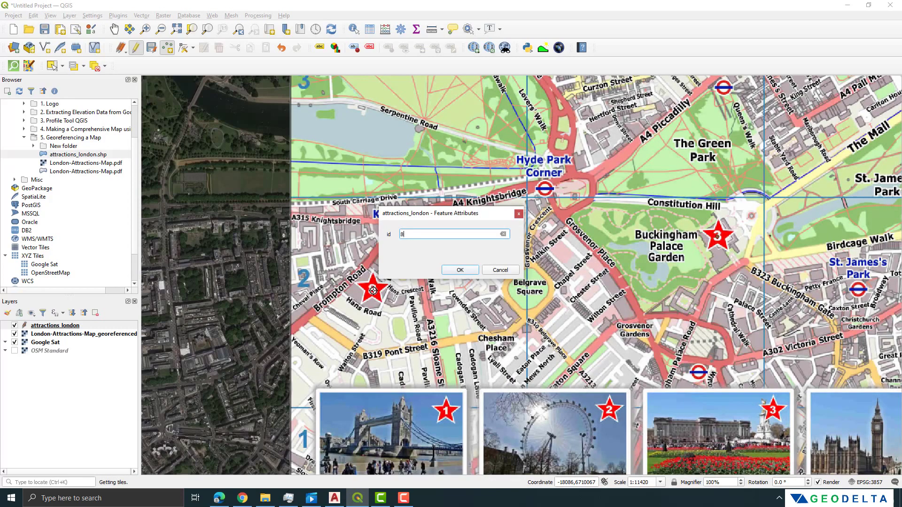
type("2")
left_click(451, 271)
scroll(431, 278, "down", 2)
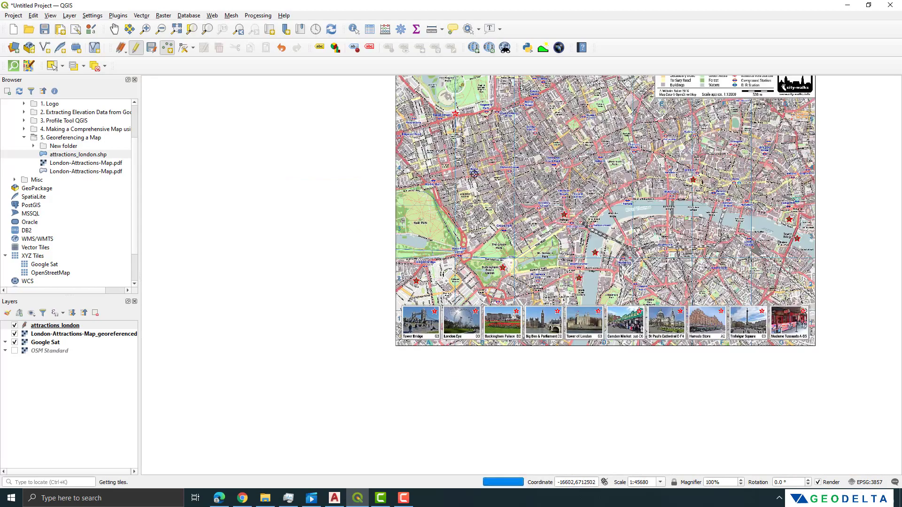
Add a point feature with id 10 on the attraction star just east of Baker Street station.
scroll(391, 260, "up", 3)
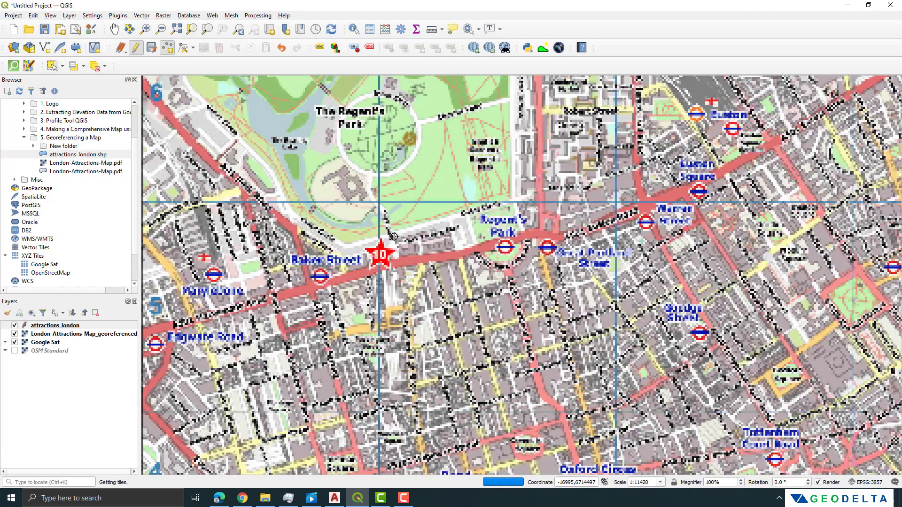
left_click(371, 252)
type("10")
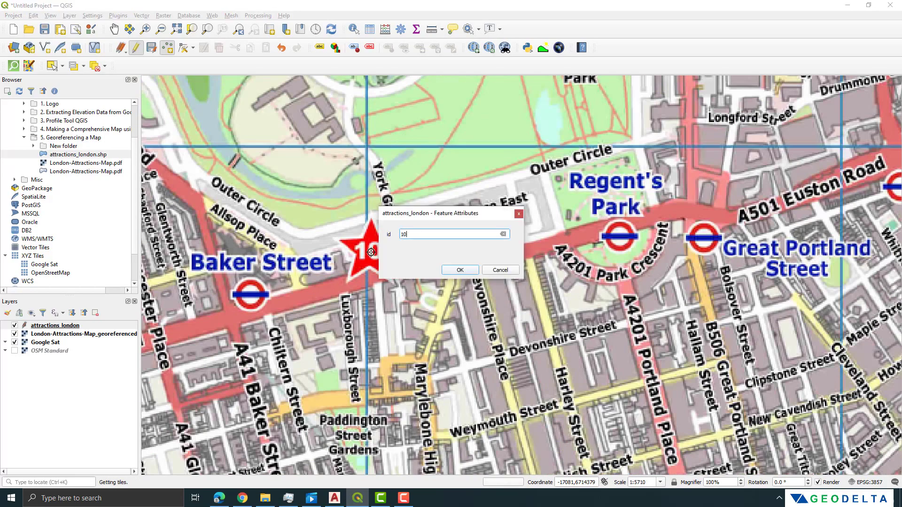
left_click(460, 270)
Add a point feature with id 6 on the attraction star northwest of Euston station.
scroll(460, 277, "down", 3)
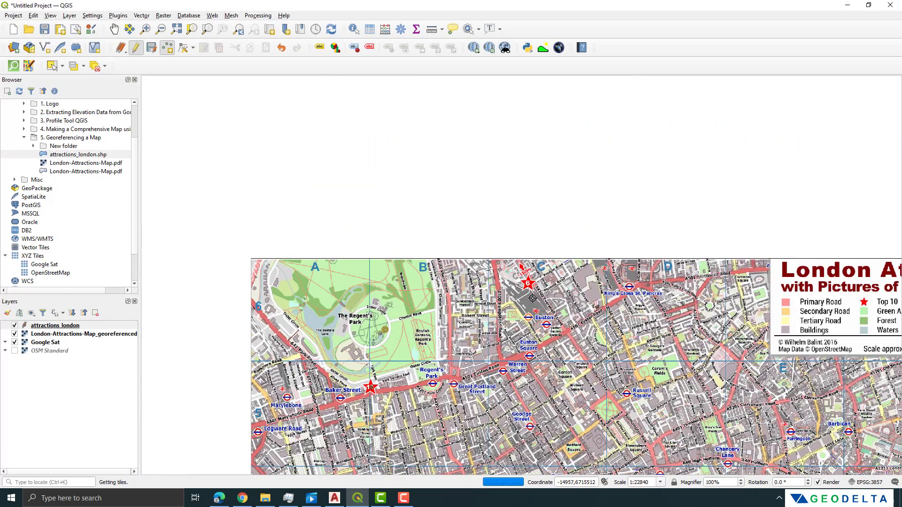
scroll(531, 278, "up", 3)
left_click(520, 262)
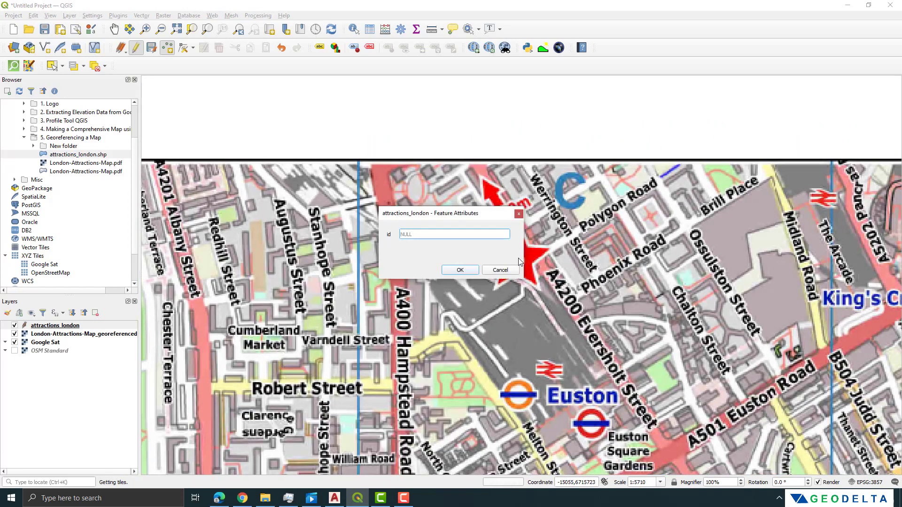
left_click(460, 270)
Stop editing attractions_london, saving its changes, and hide the London-Attractions-Map_georeferenced layer.
scroll(462, 272, "down", 3)
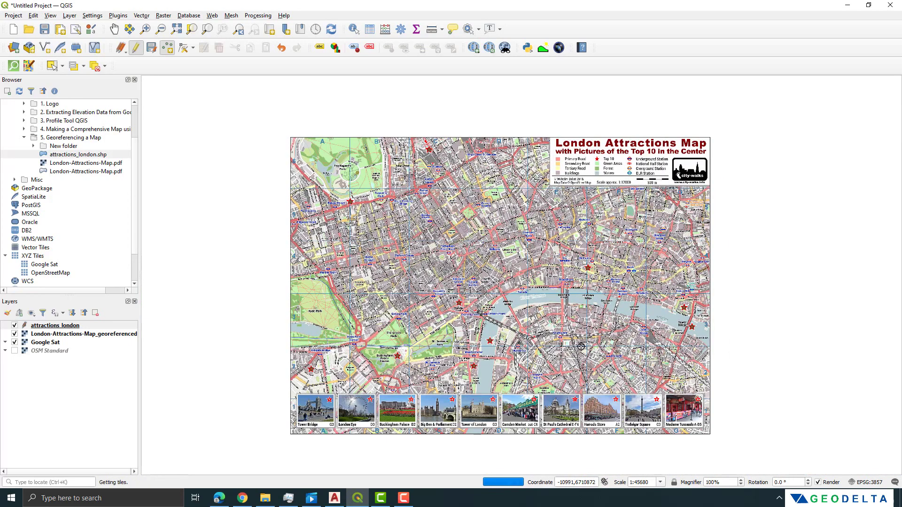
left_click_drag(573, 357, 595, 334)
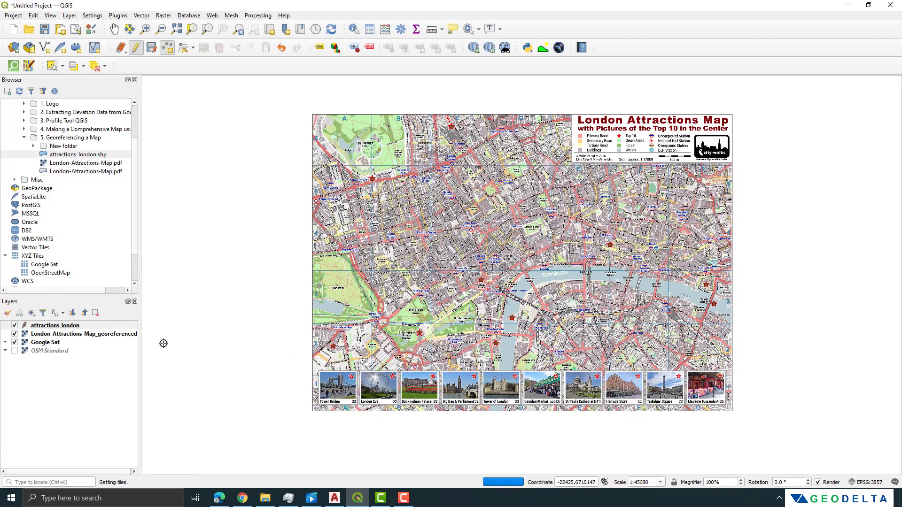
left_click(136, 47)
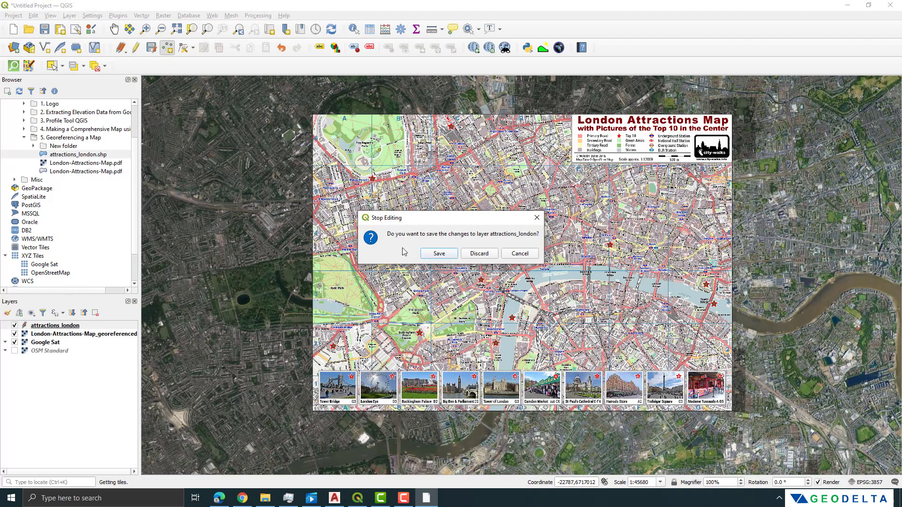
left_click(440, 254)
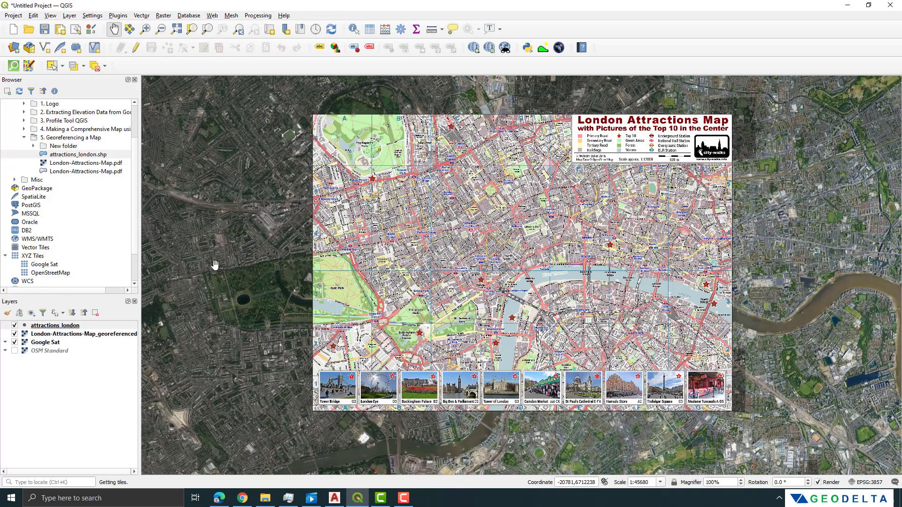
left_click(14, 335)
Style the attractions_london simple marker with a bright magenta fill and a size of 3 millimeters.
right_click(36, 330)
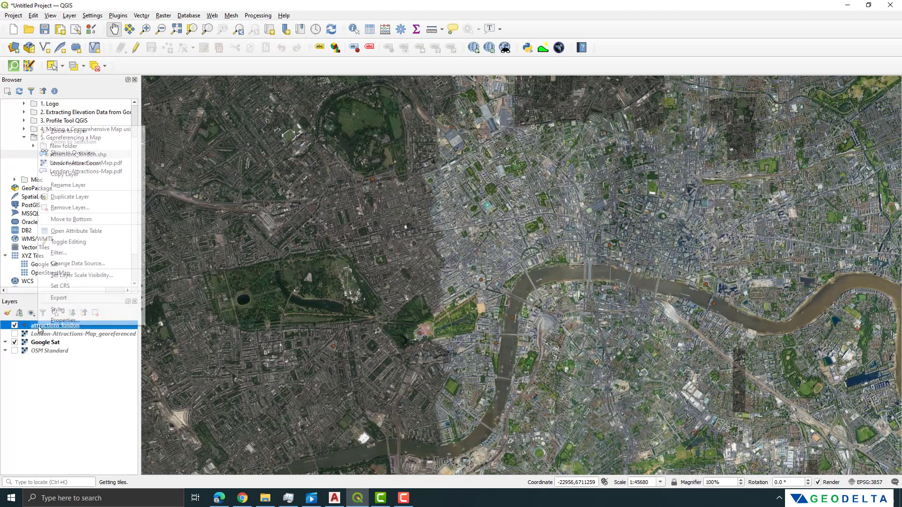
left_click(373, 274)
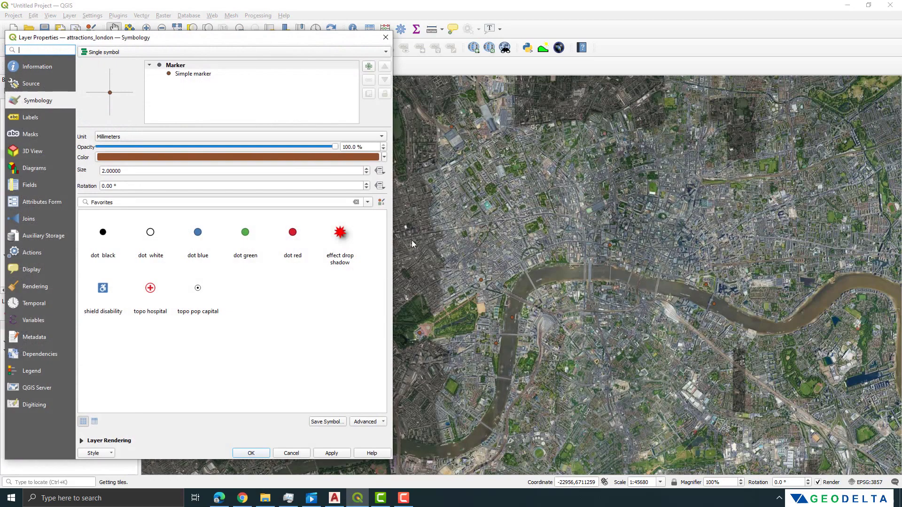
left_click(188, 73)
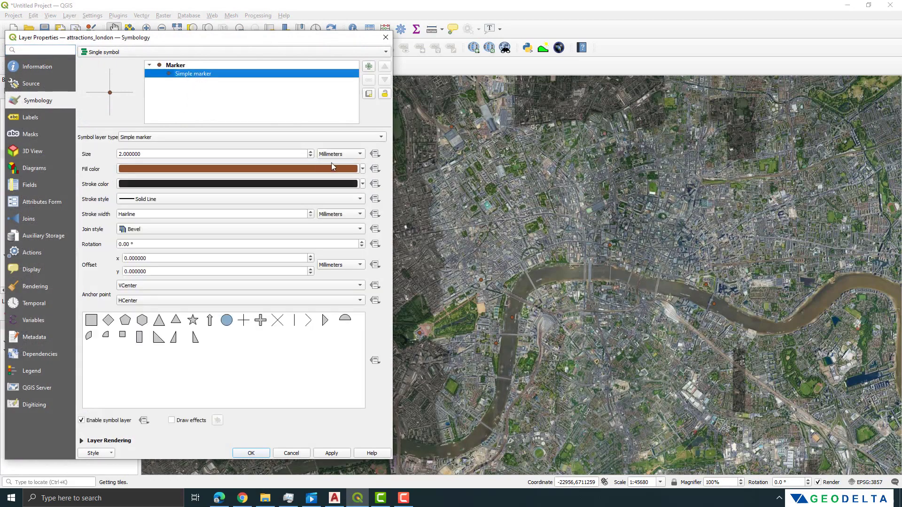
left_click(362, 169)
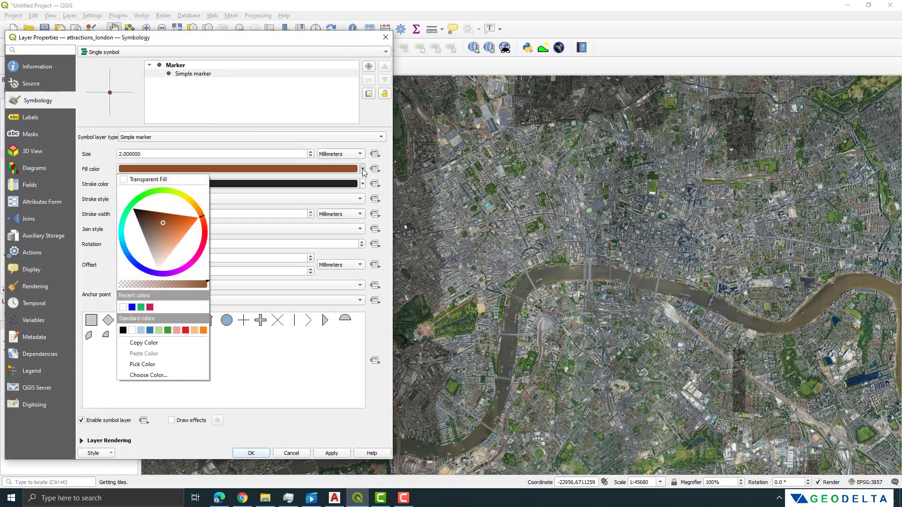
left_click(180, 271)
left_click_drag(177, 256, 175, 264)
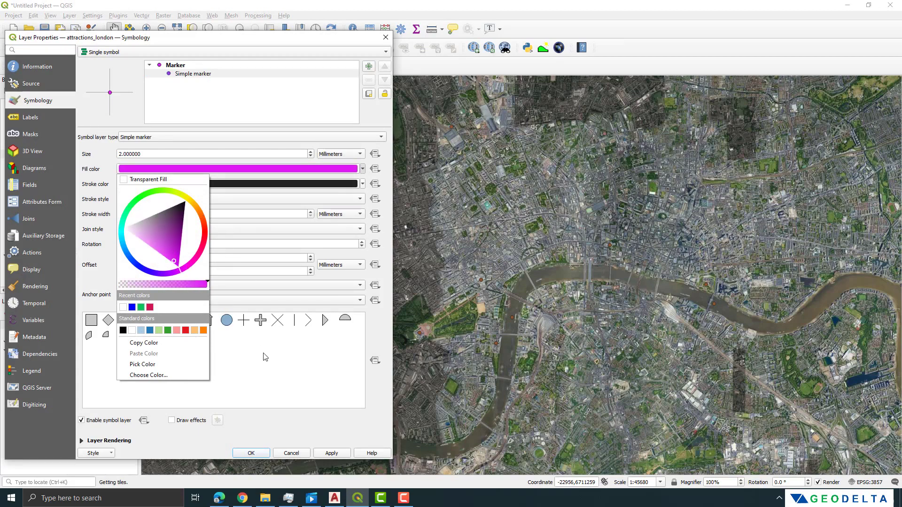
left_click(301, 356)
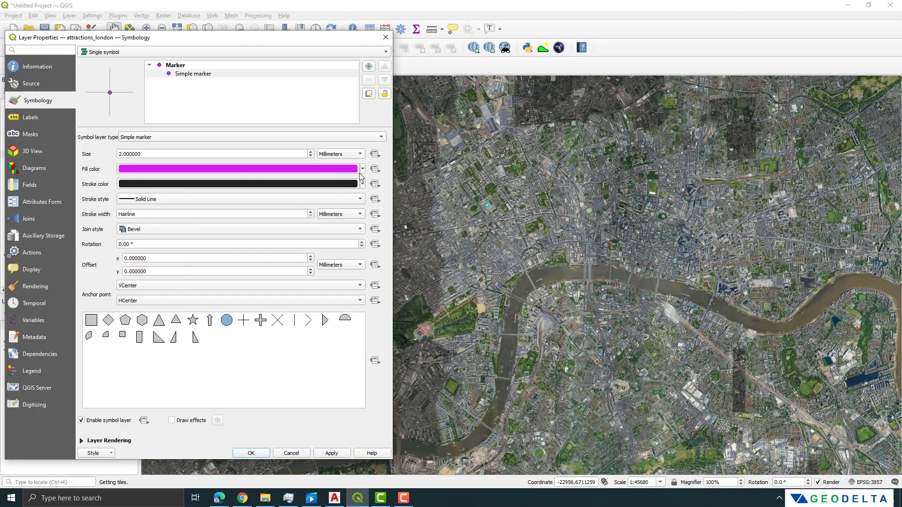
double_click(141, 153)
type("3")
left_click(331, 454)
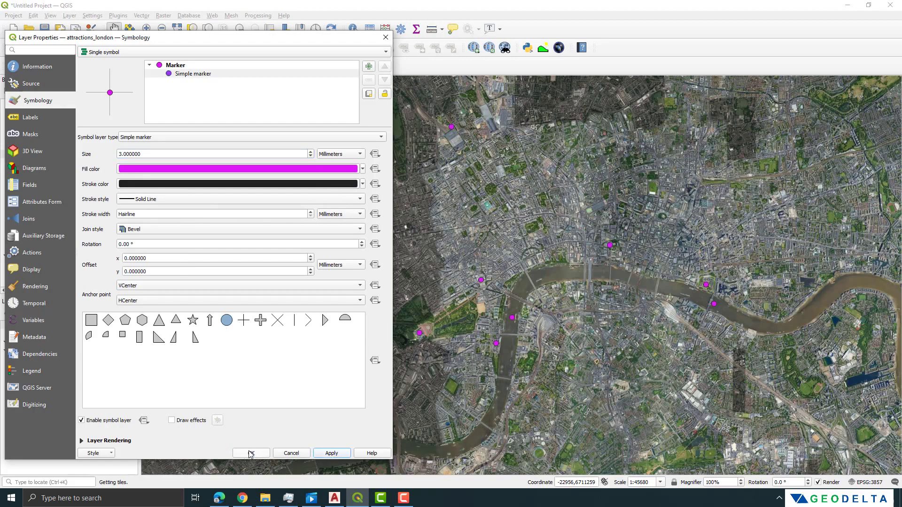
Label the attractions_london points with single labels from the id field, in yellow text at size 13 points.
left_click(38, 119)
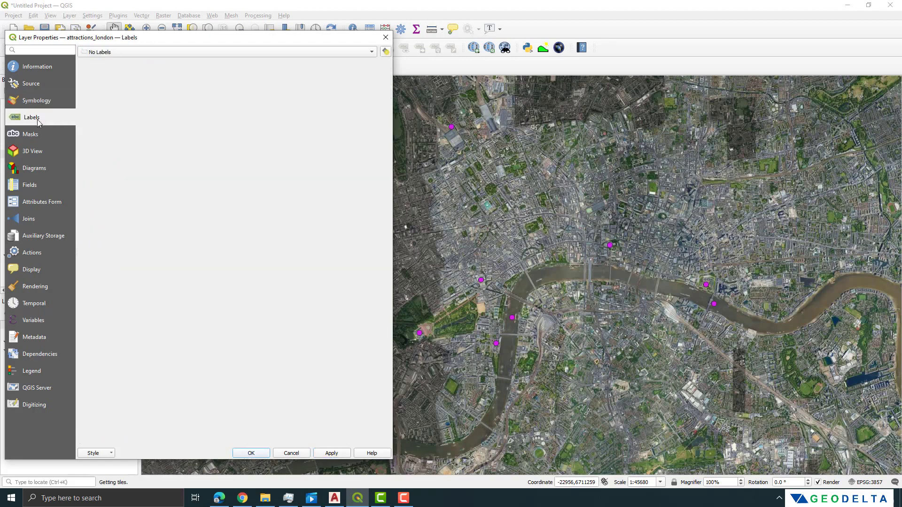
left_click(144, 51)
left_click(143, 62)
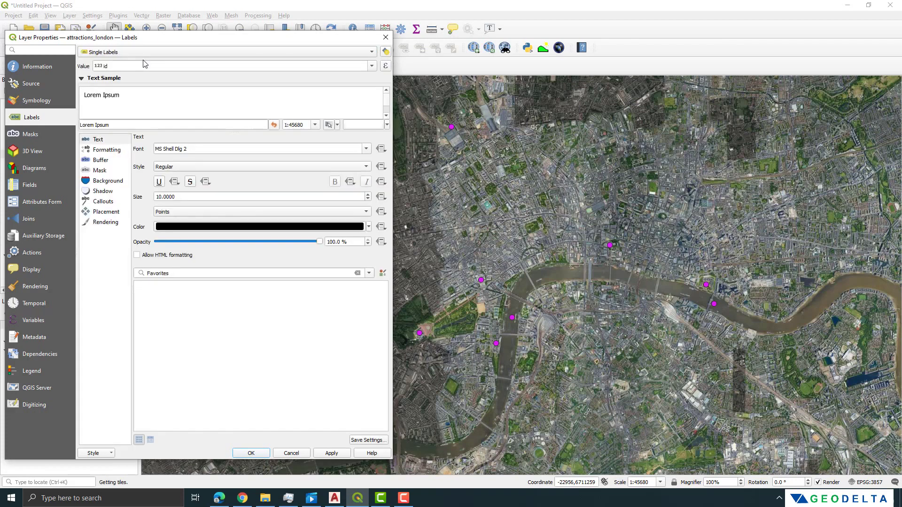
left_click(369, 227)
left_click(221, 253)
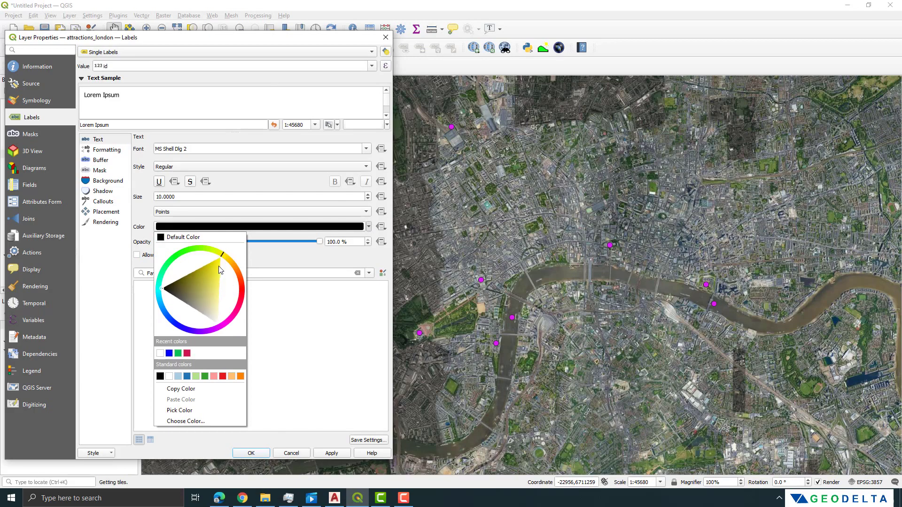
left_click(337, 392)
left_click(332, 454)
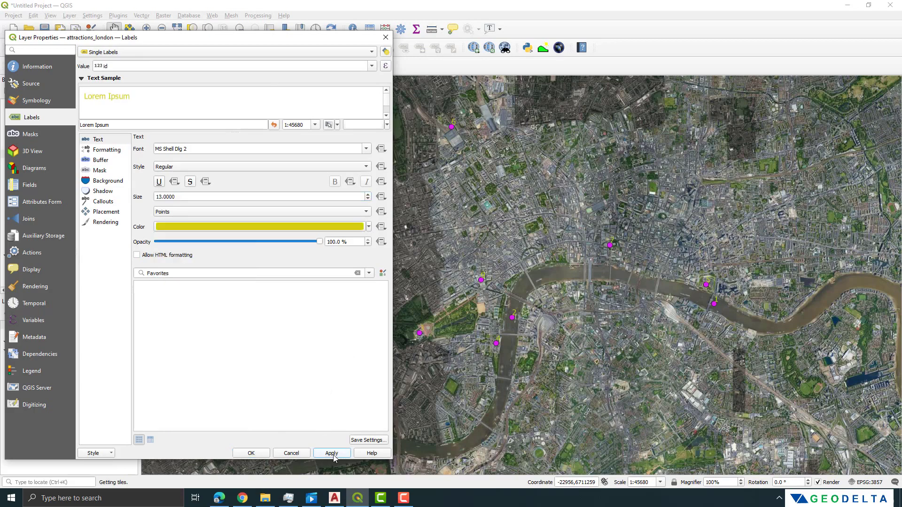
left_click(251, 454)
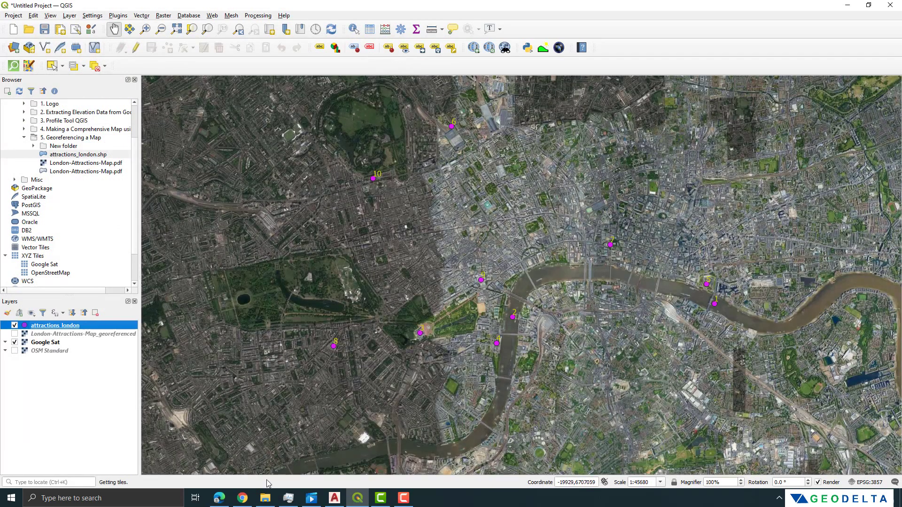
Switch to File Explorer and examine the attractions_london shapefile's component files in the 5. Georeferencing a Map folder.
left_click(265, 498)
right_click(467, 329)
left_click(446, 331)
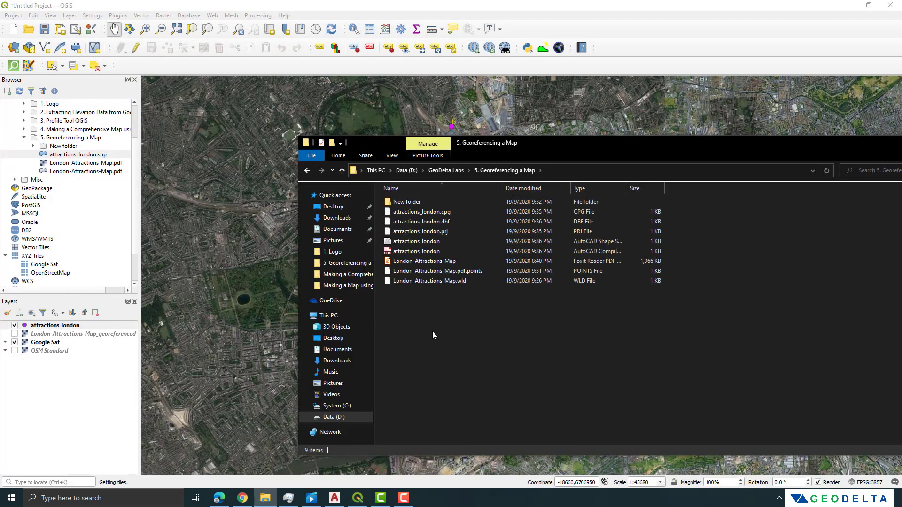
left_click_drag(386, 216, 416, 254)
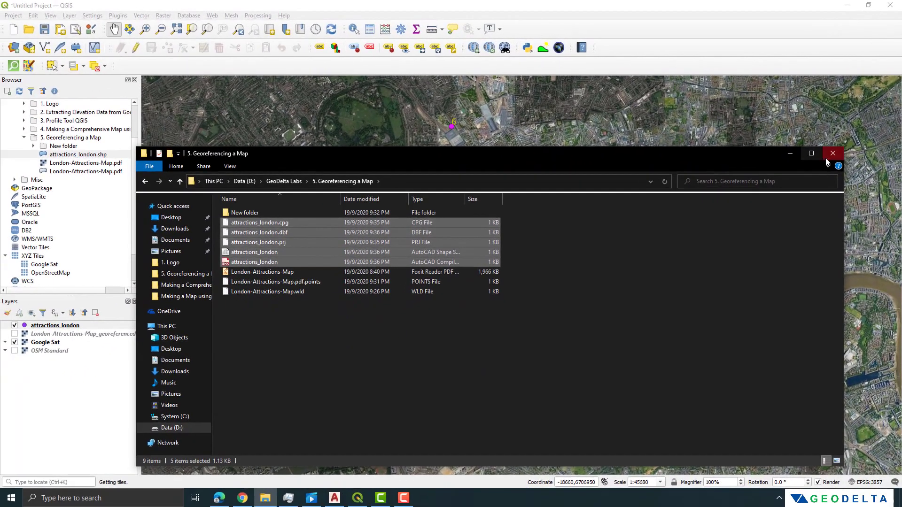
left_click(824, 171)
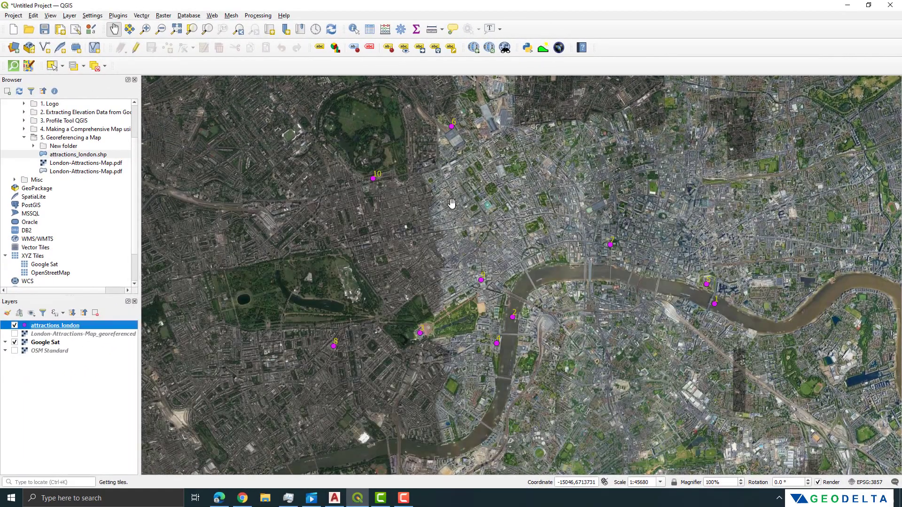